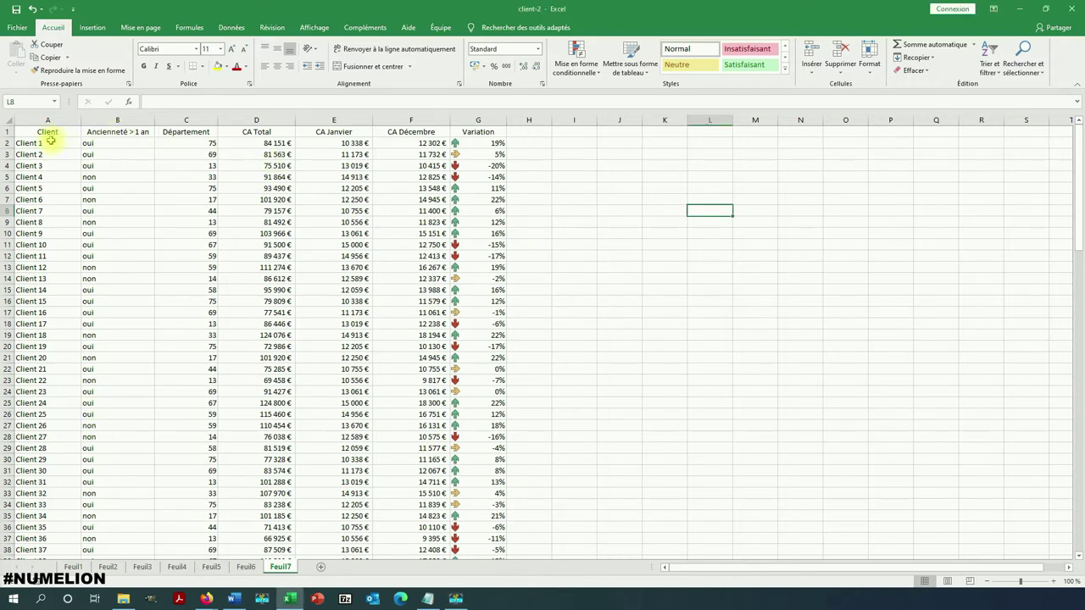
- Turn on AutoFilter dropdowns for the whole header row of the client table
scroll(336, 244, down, 7)
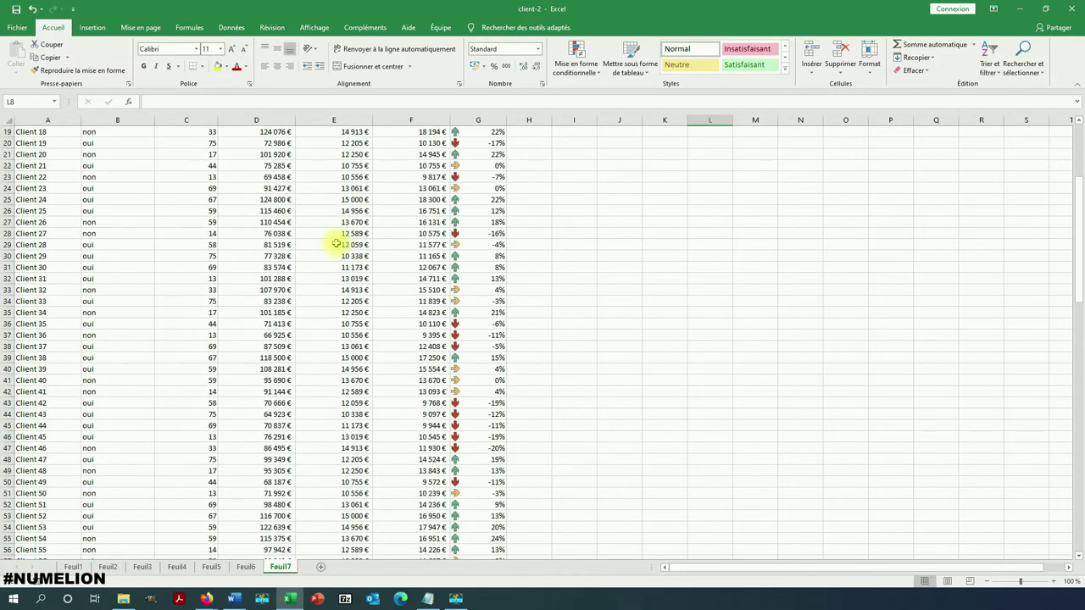
scroll(337, 245, up, 7)
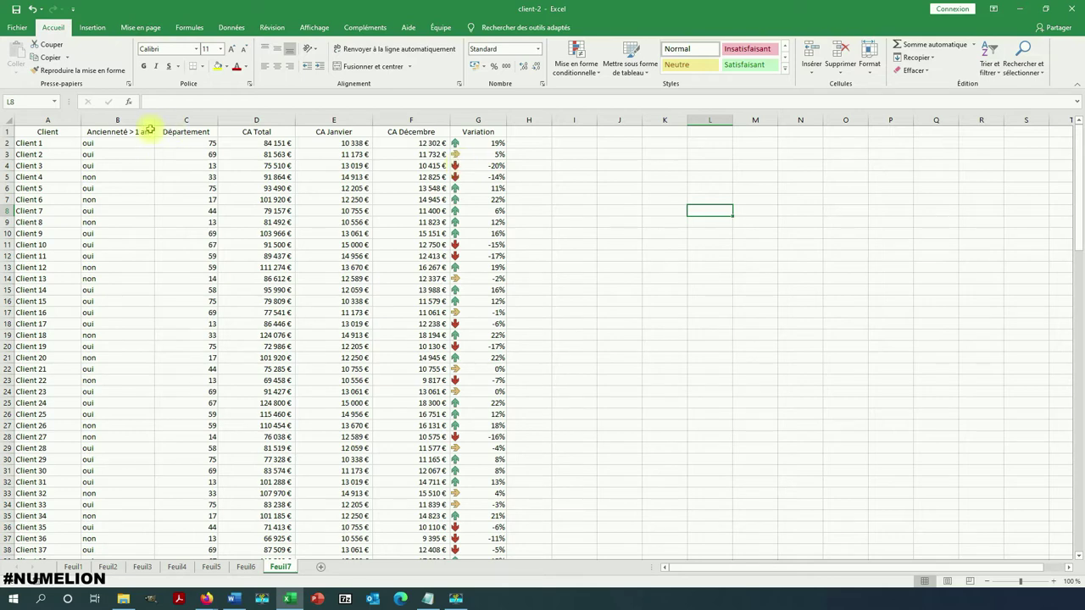
drag(43, 133, 496, 128)
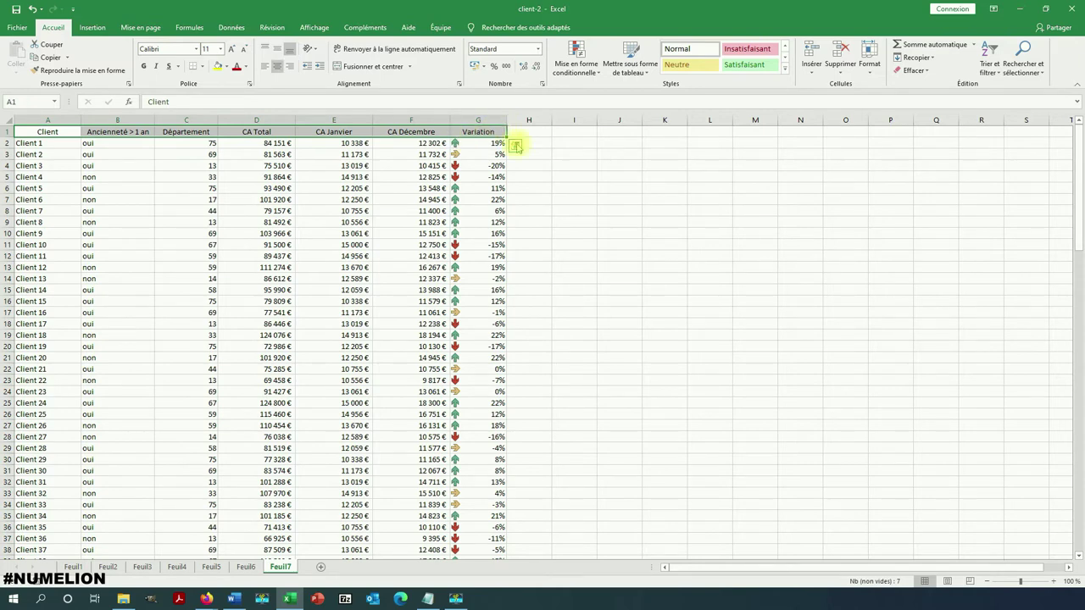
click(81, 70)
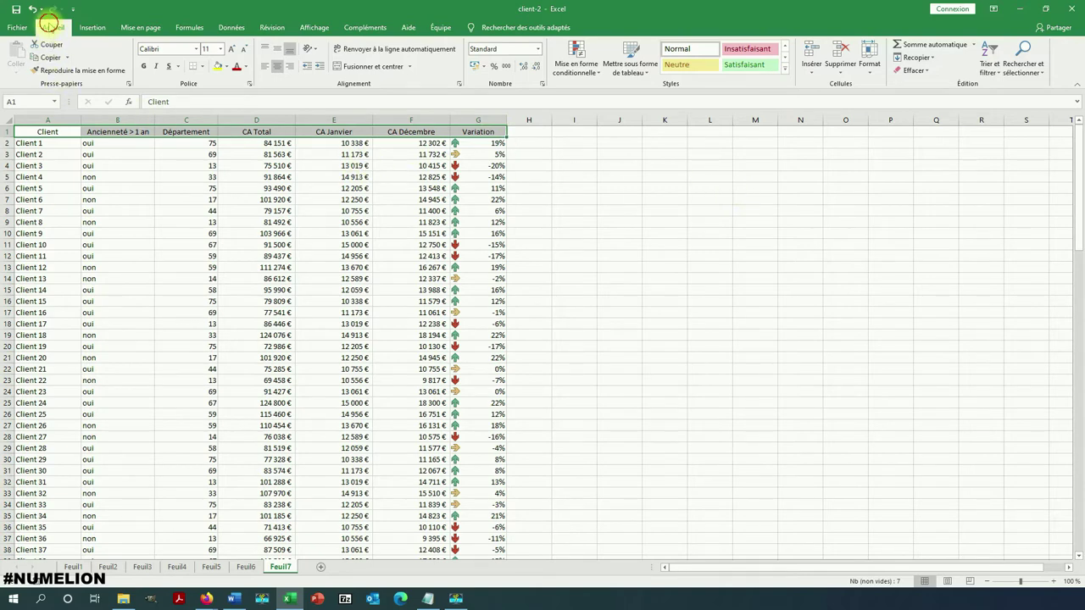
click(990, 67)
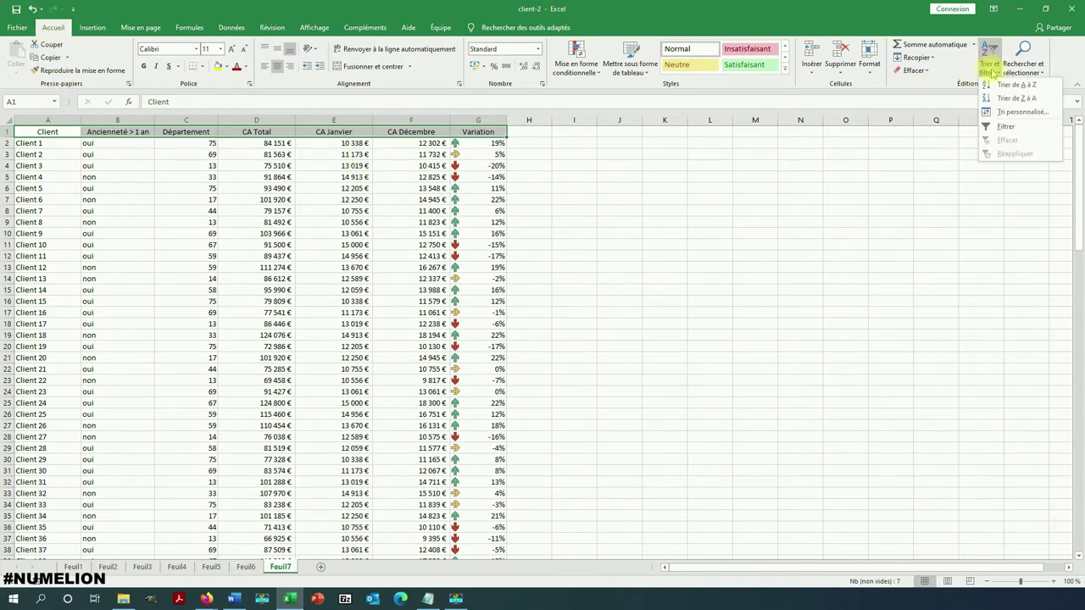
click(1005, 127)
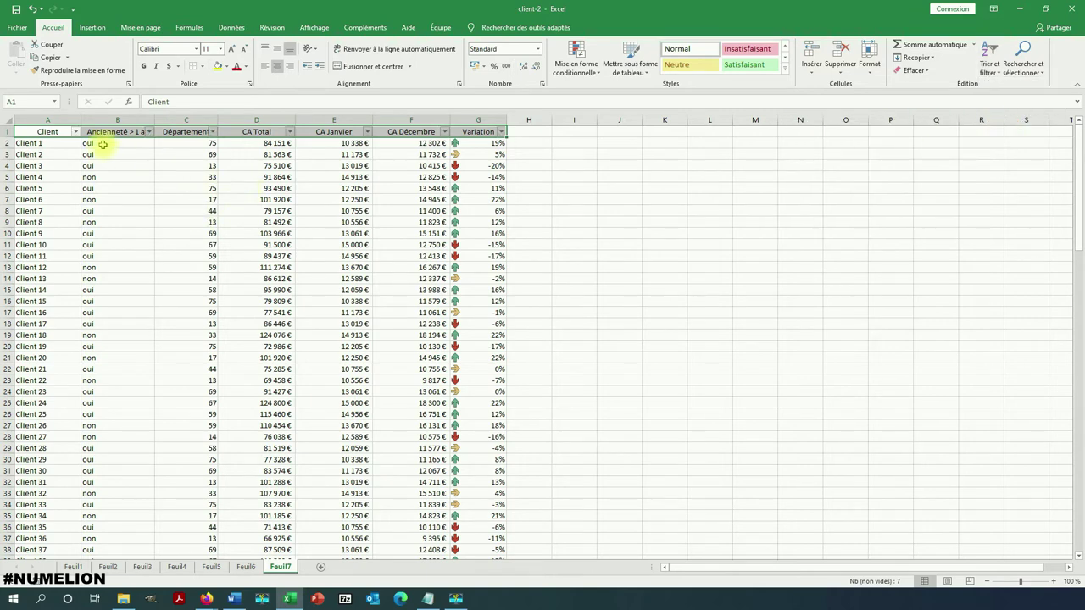
- Check the Client column's filter options, then open the Ancienneté > 1 an filter list
click(102, 144)
click(75, 132)
click(75, 132)
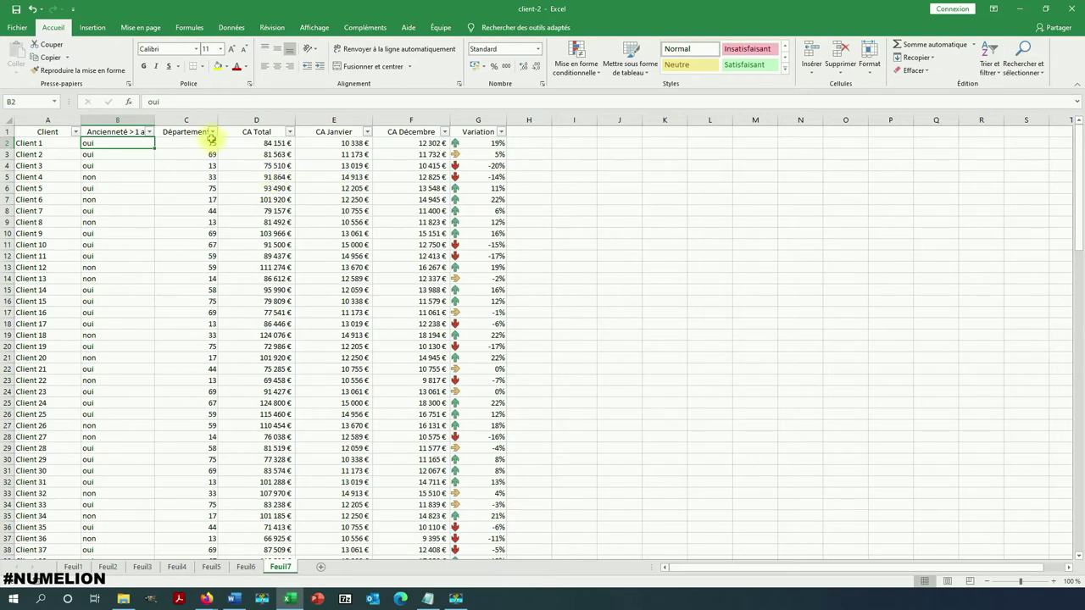
click(148, 133)
mouse_move(79, 227)
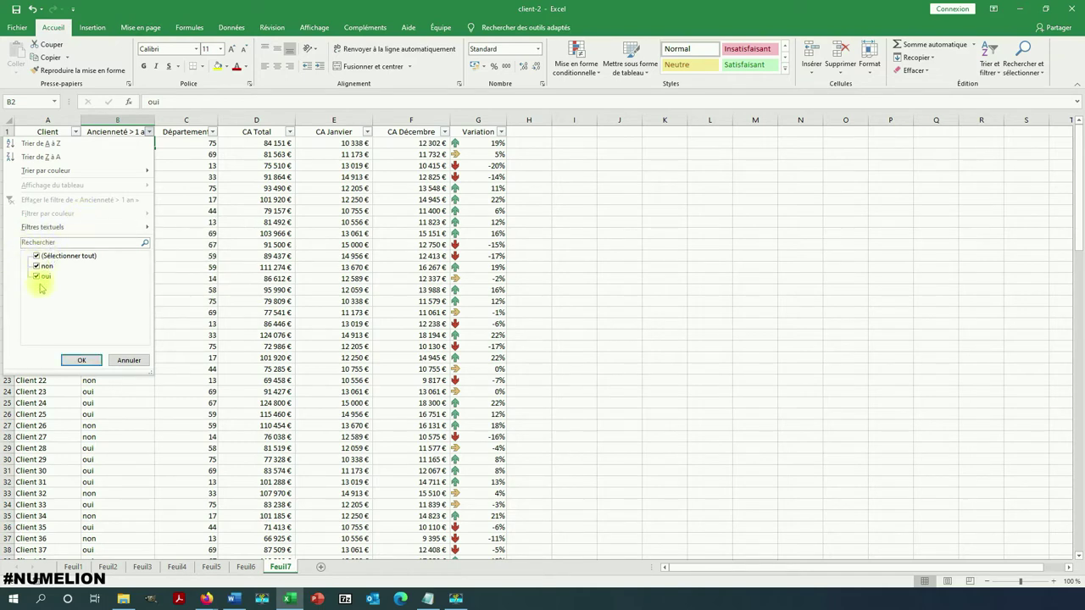
click(38, 256)
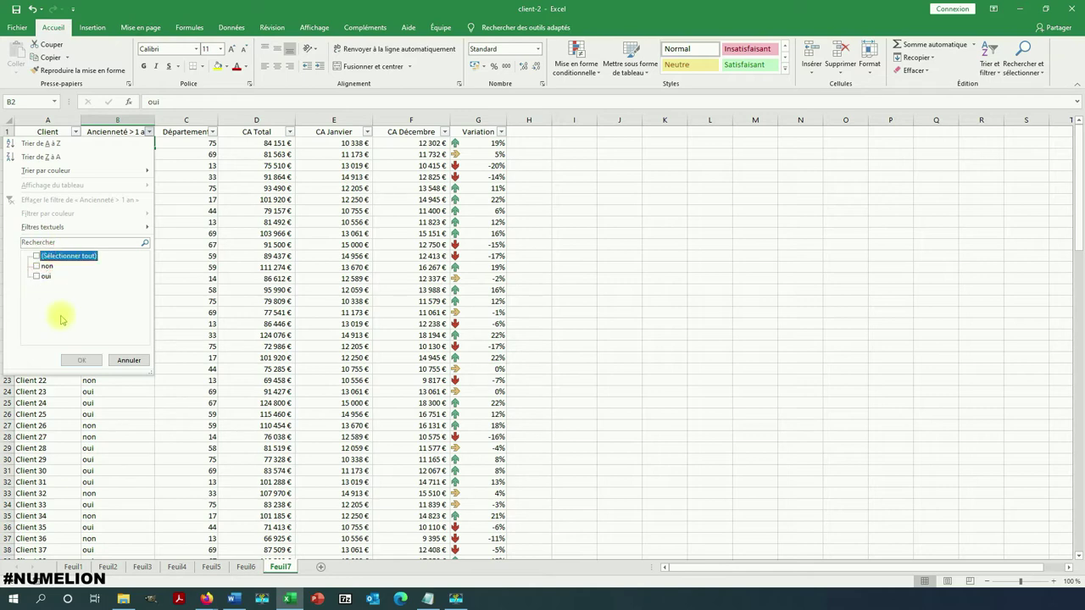
click(37, 266)
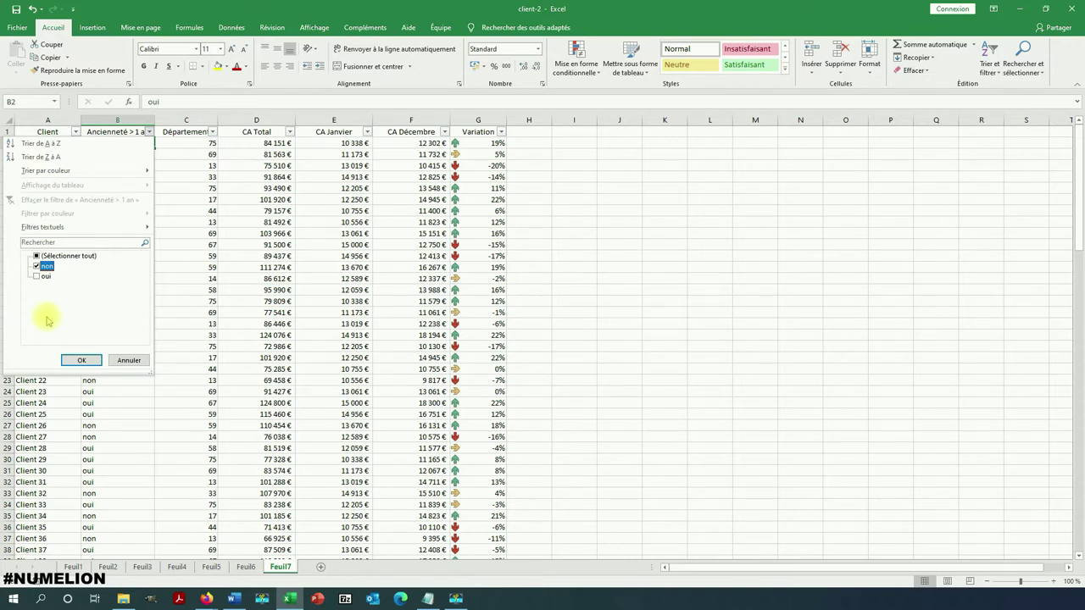
click(83, 360)
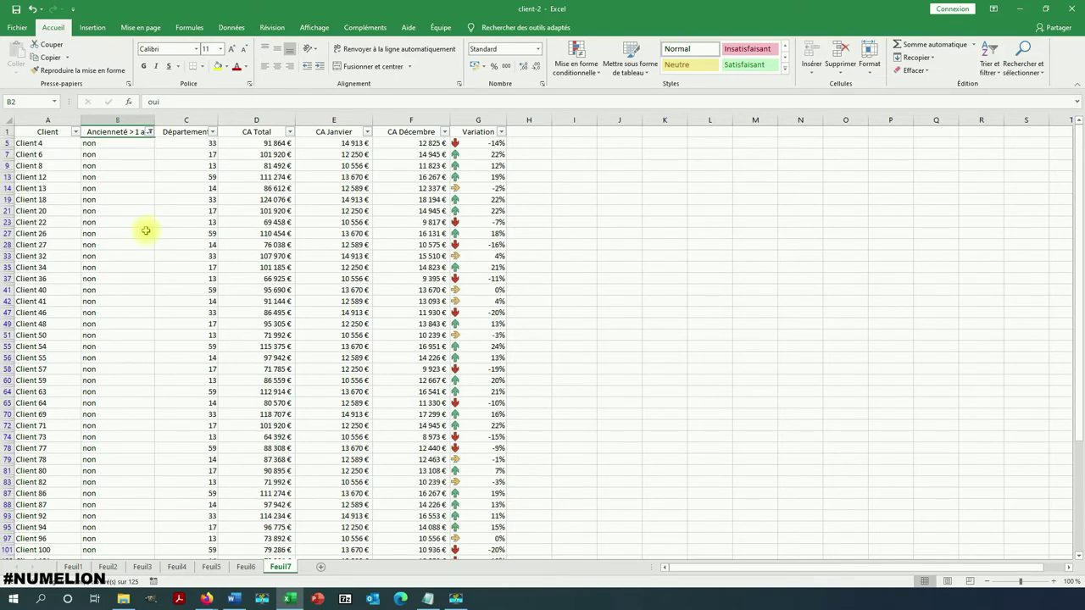
drag(6, 130, 9, 188)
click(90, 165)
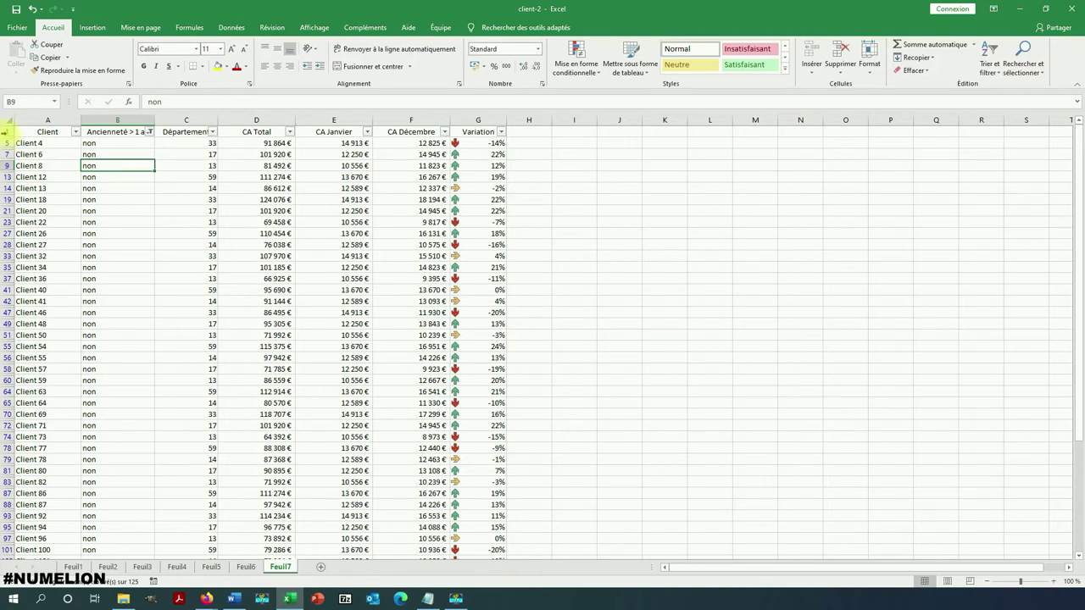
click(7, 132)
click(6, 143)
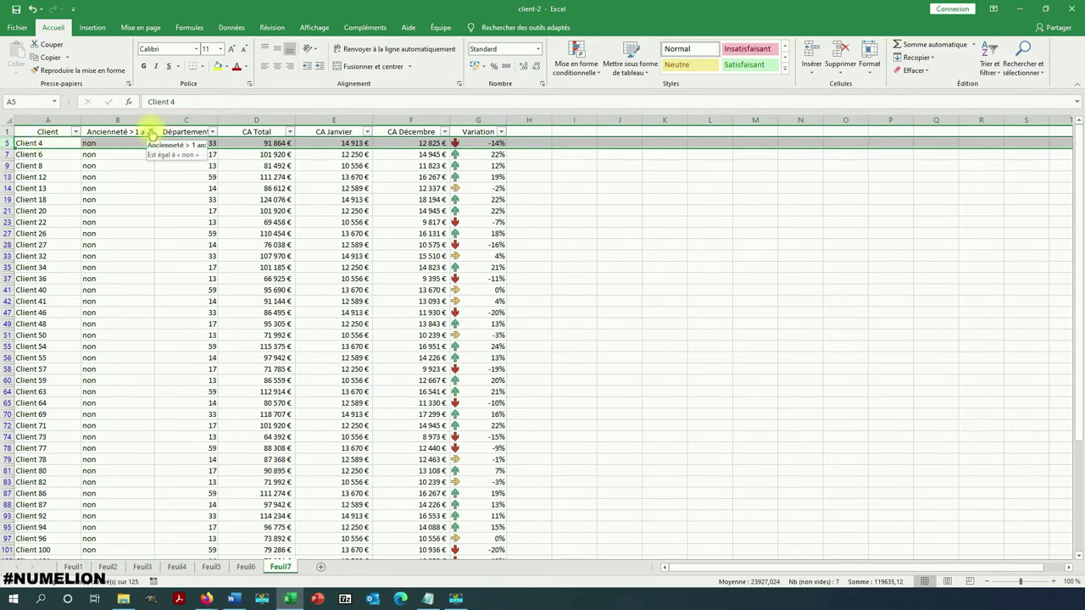
click(150, 132)
click(37, 266)
click(36, 256)
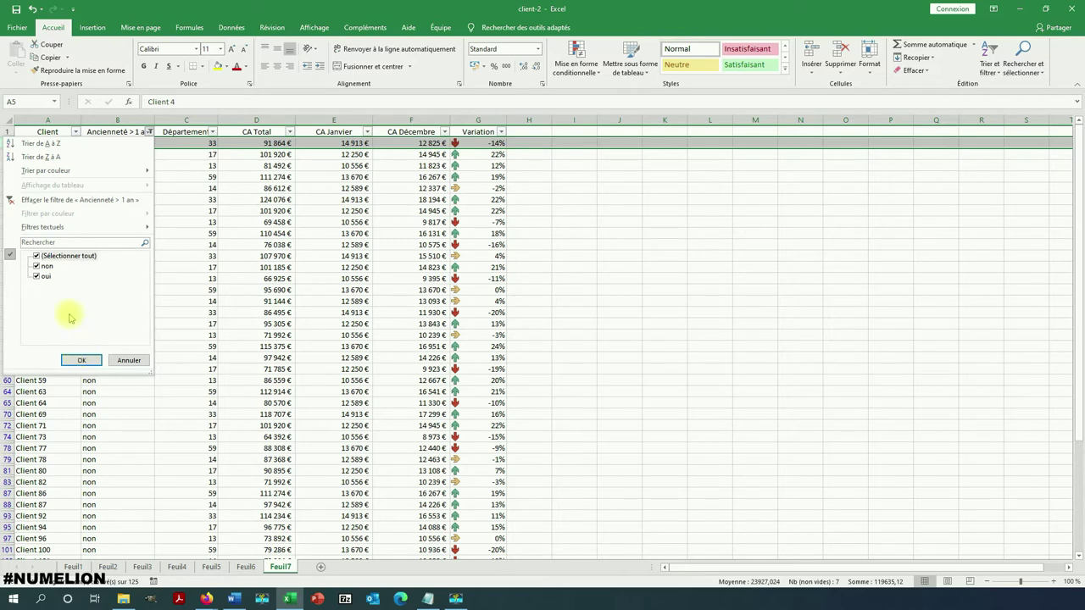
click(82, 360)
scroll(85, 254, up, 1)
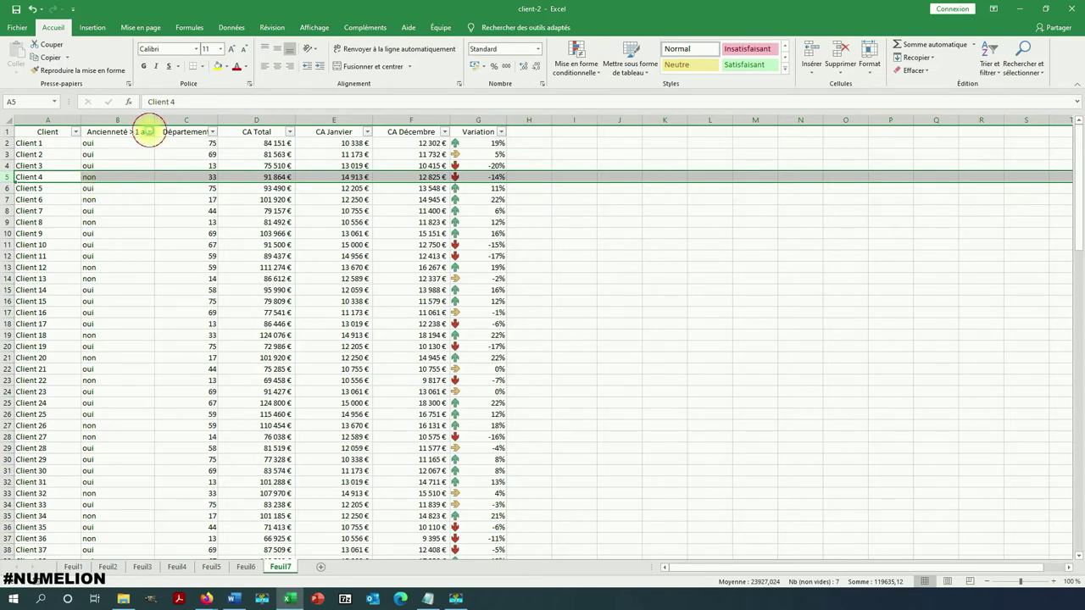
click(149, 132)
click(51, 242)
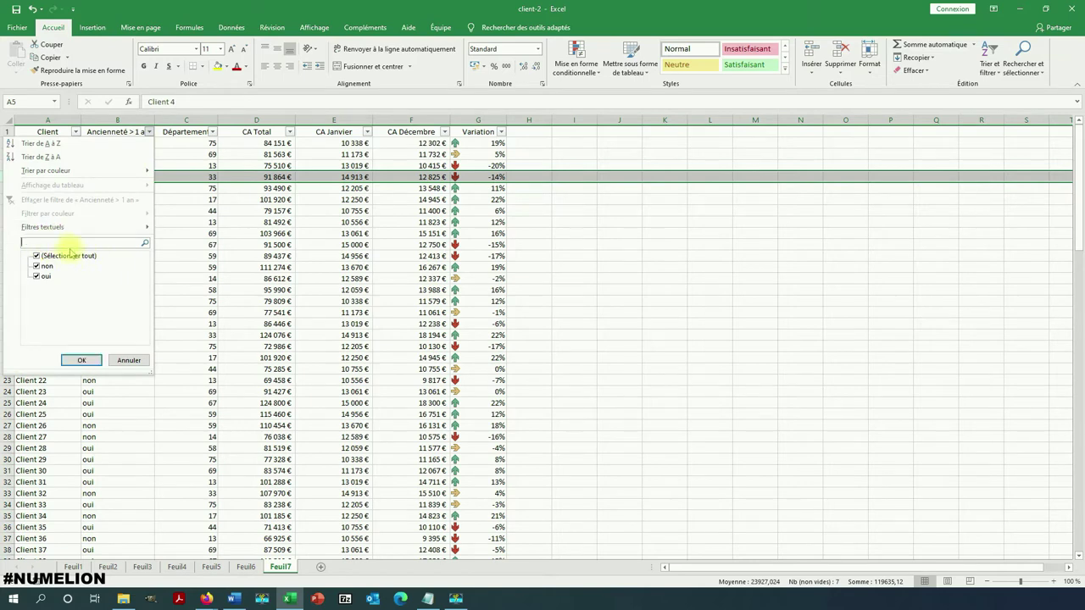
click(133, 364)
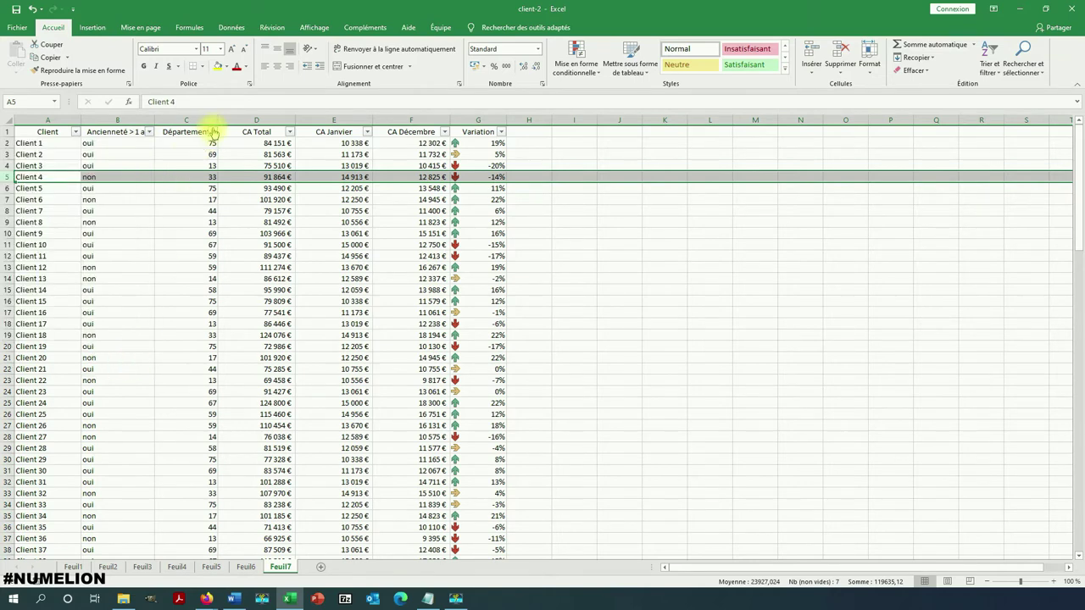
- Search 75 in the Département filter and keep only that value ticked
click(214, 132)
click(154, 242)
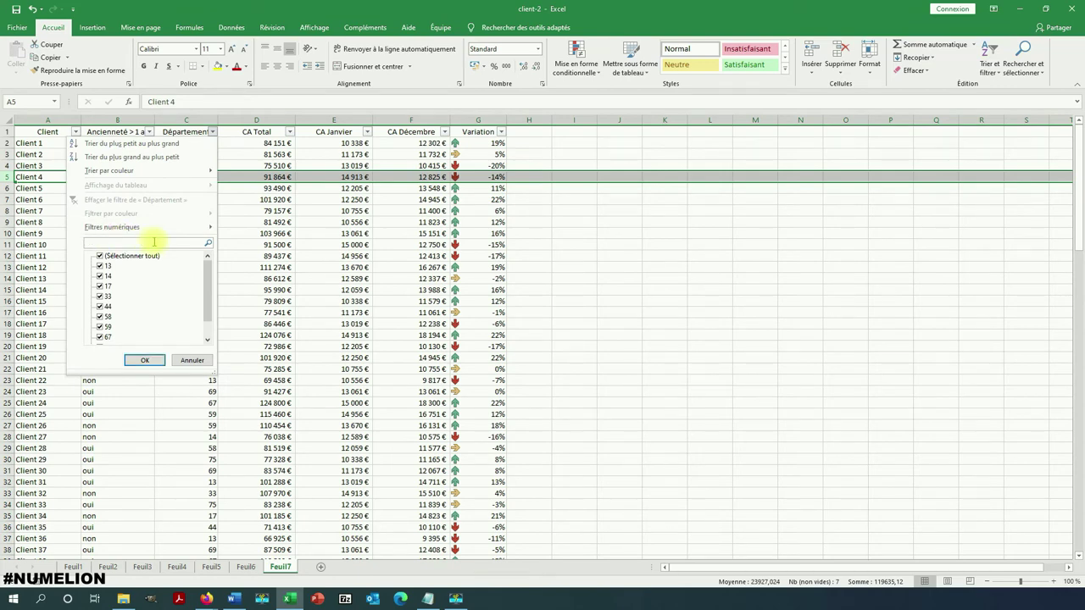
text(75)
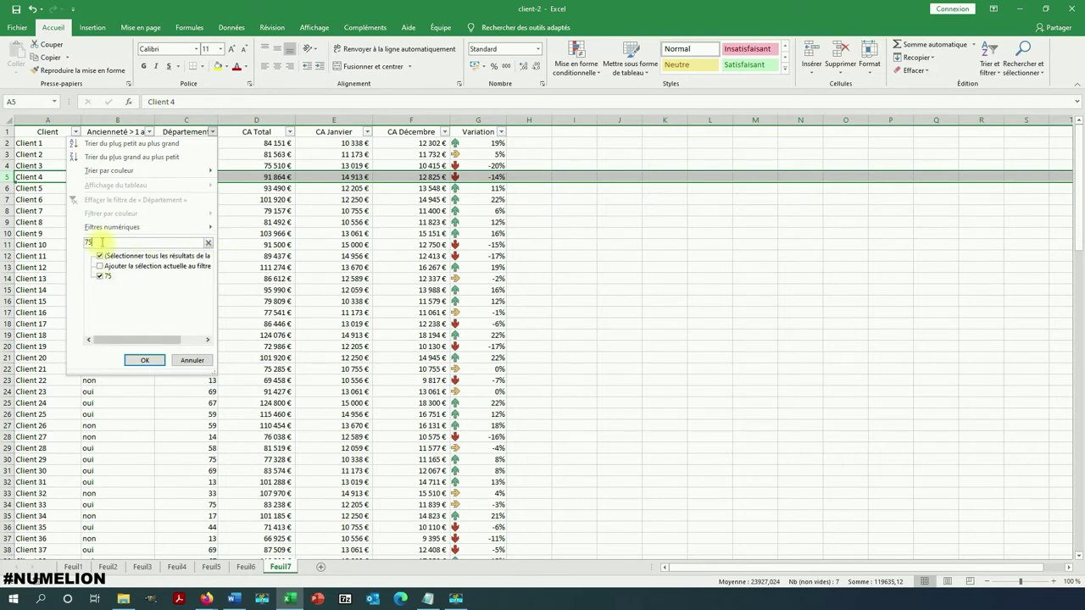
click(100, 256)
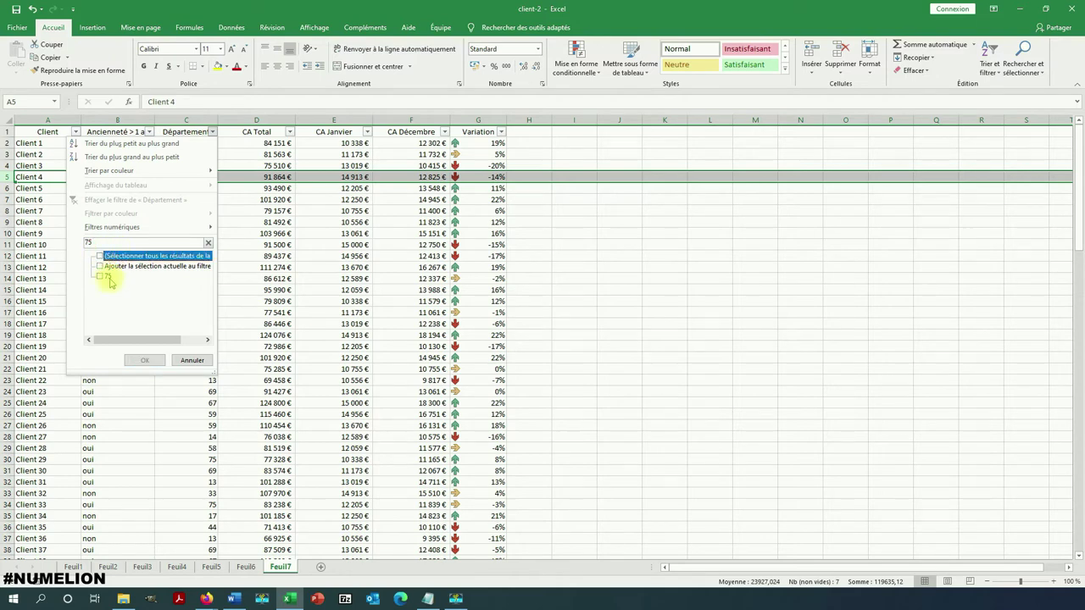
click(103, 276)
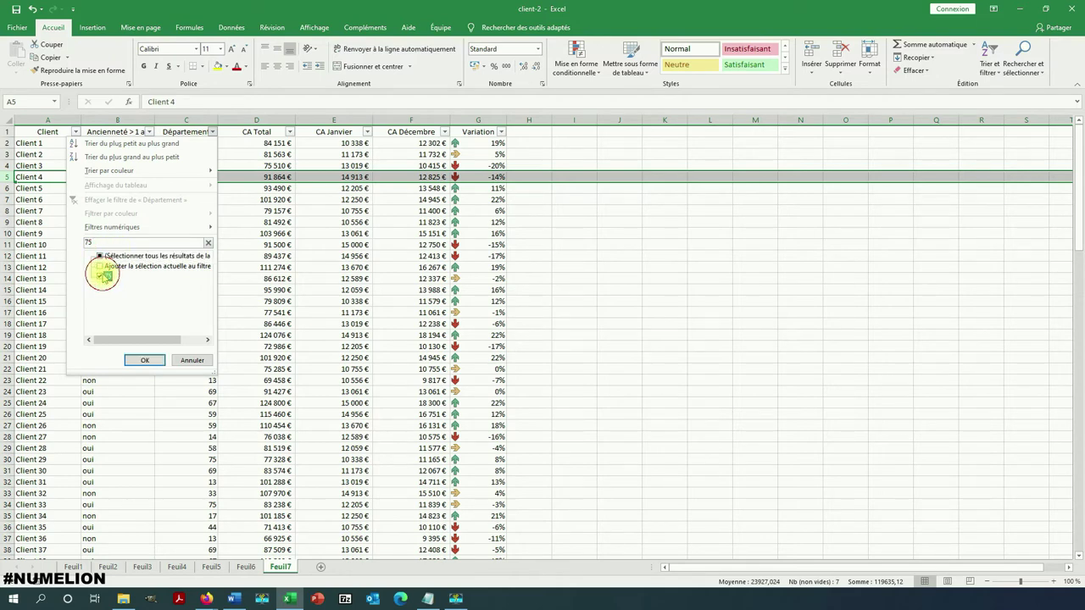
click(144, 360)
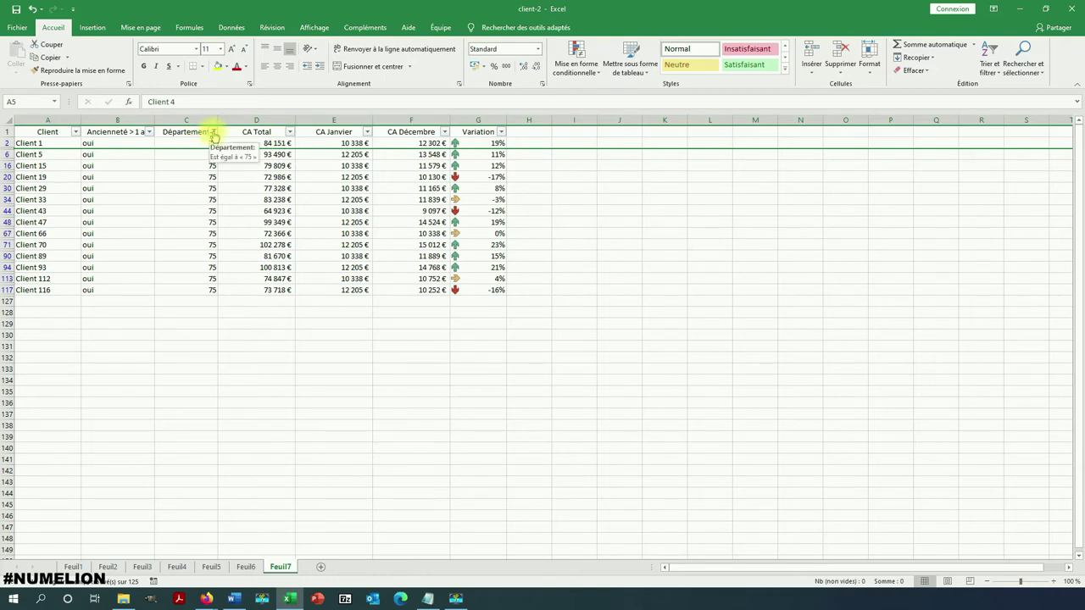
- Filter CA Total to greater than or equal to 90 000 €, leaving four clients
click(289, 132)
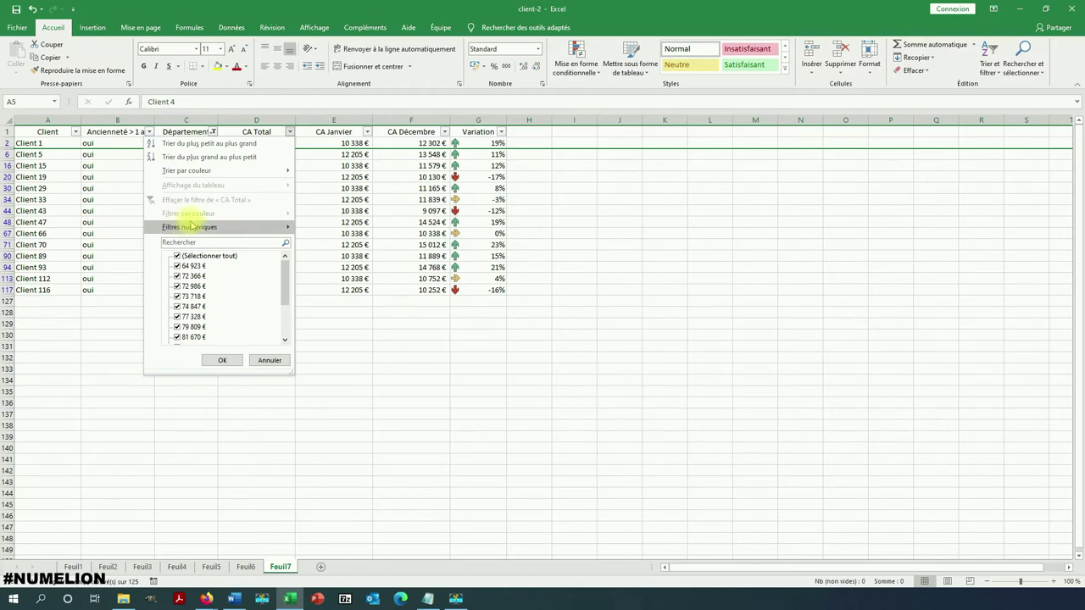
mouse_move(192, 227)
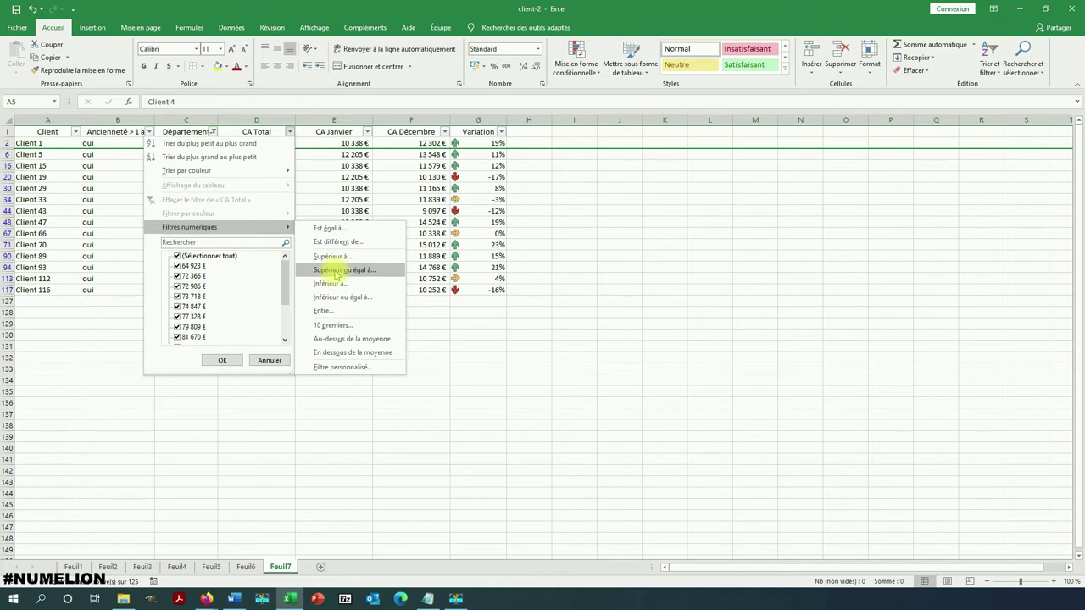
click(337, 271)
click(685, 347)
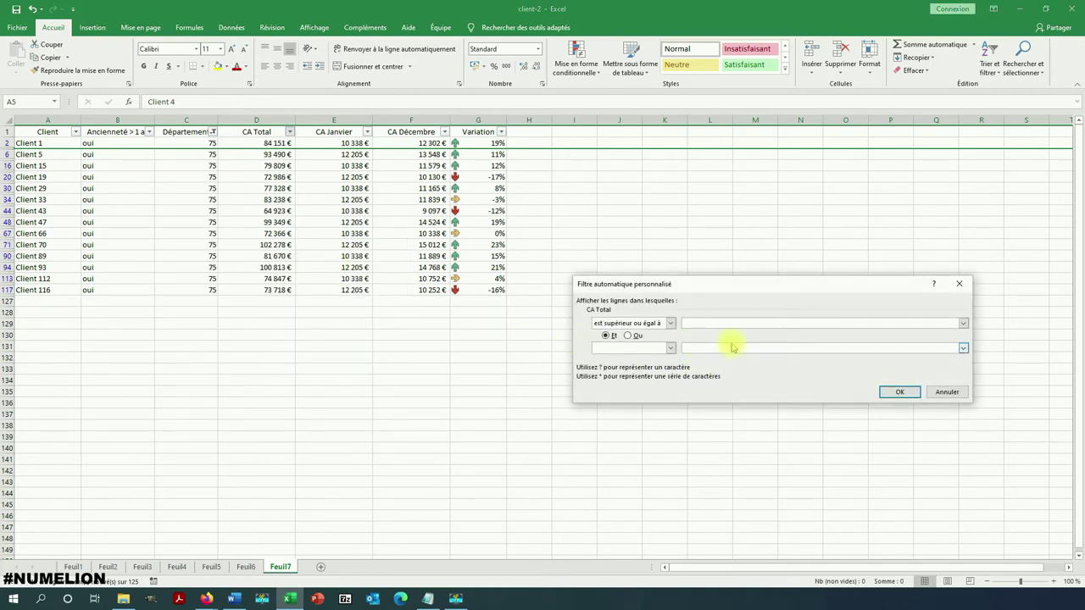
click(715, 322)
text(90000)
click(894, 392)
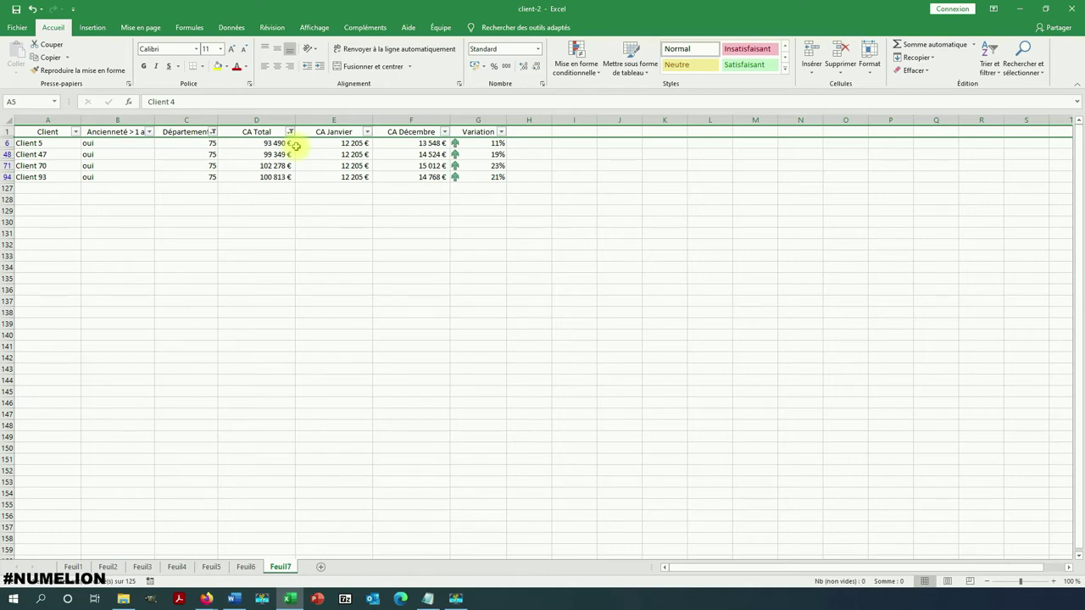
click(501, 134)
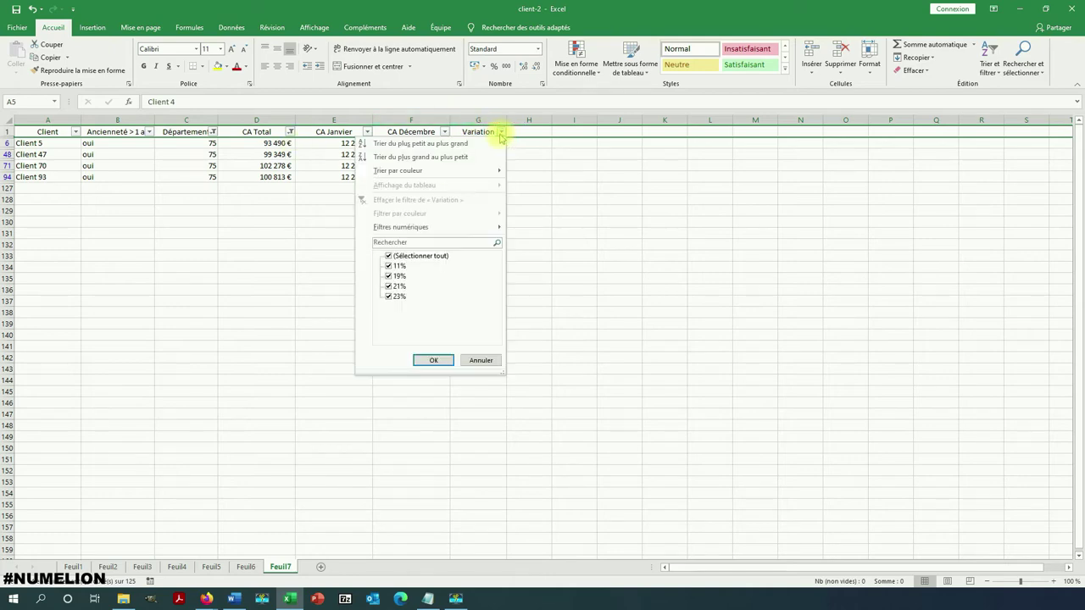
- Set a Variation number filter of at least 10% and at most 20%
mouse_move(429, 235)
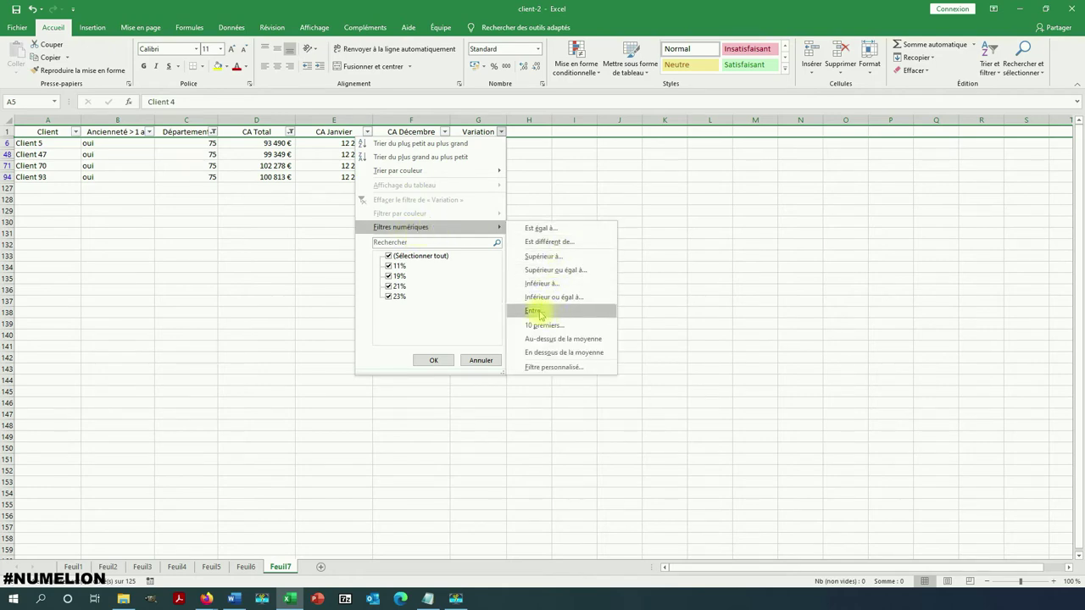
click(539, 312)
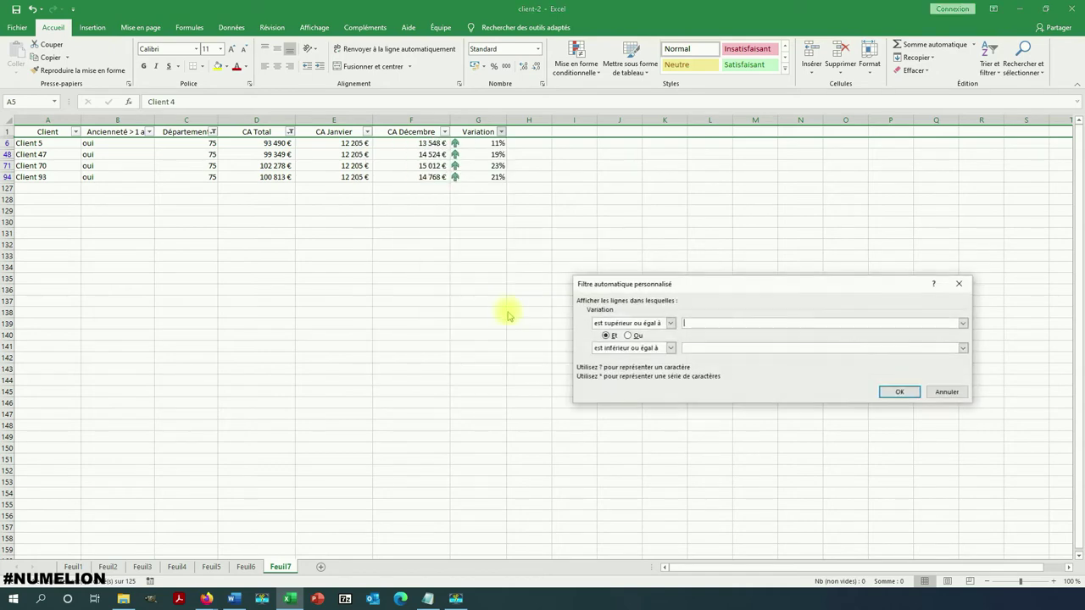
text(10)
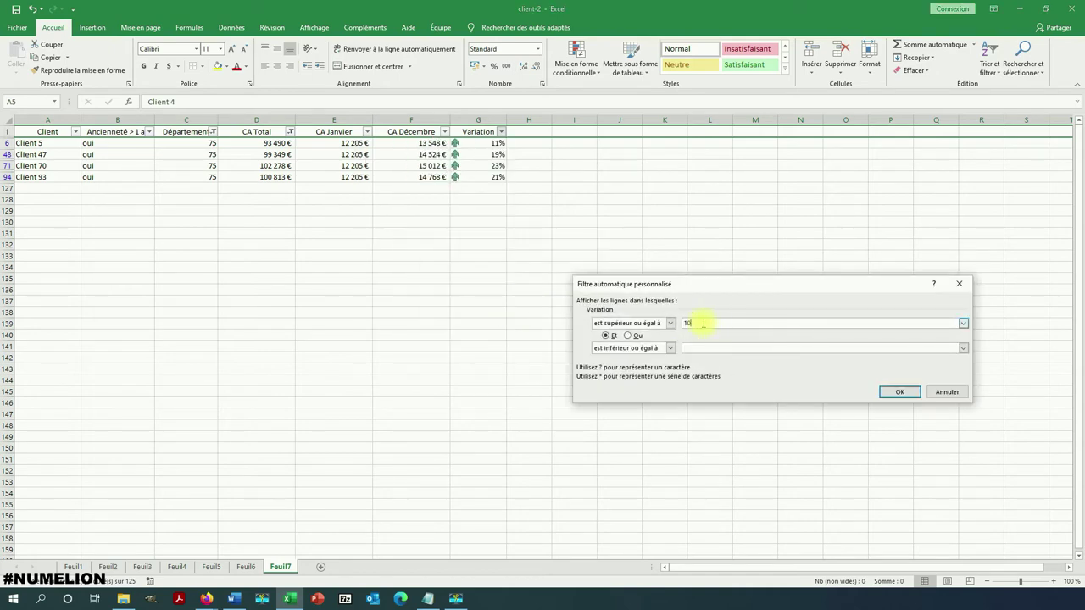
click(692, 348)
text(20%)
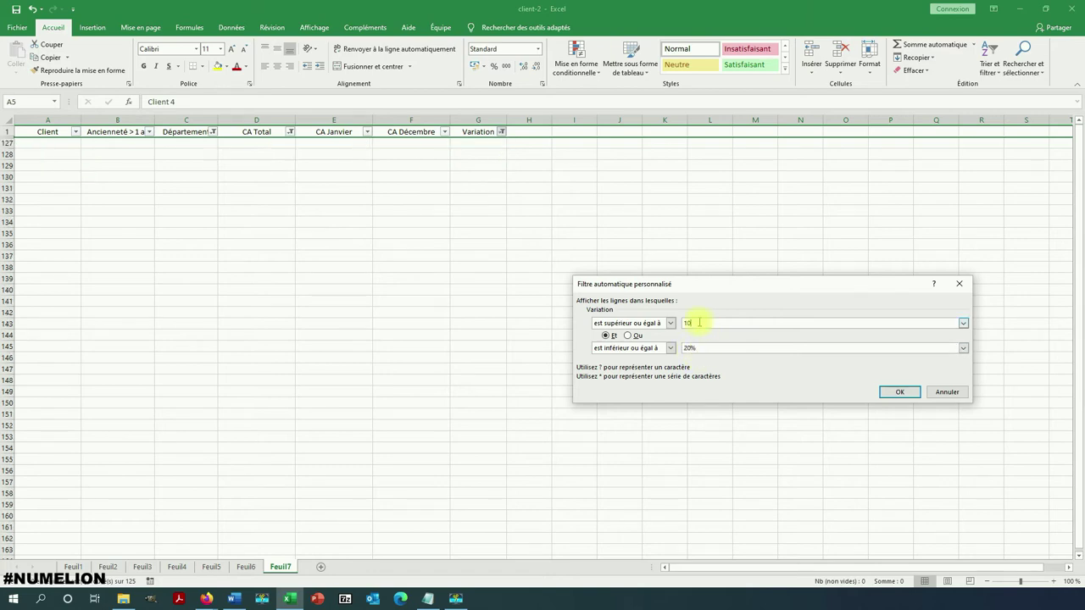
click(692, 322)
text(%)
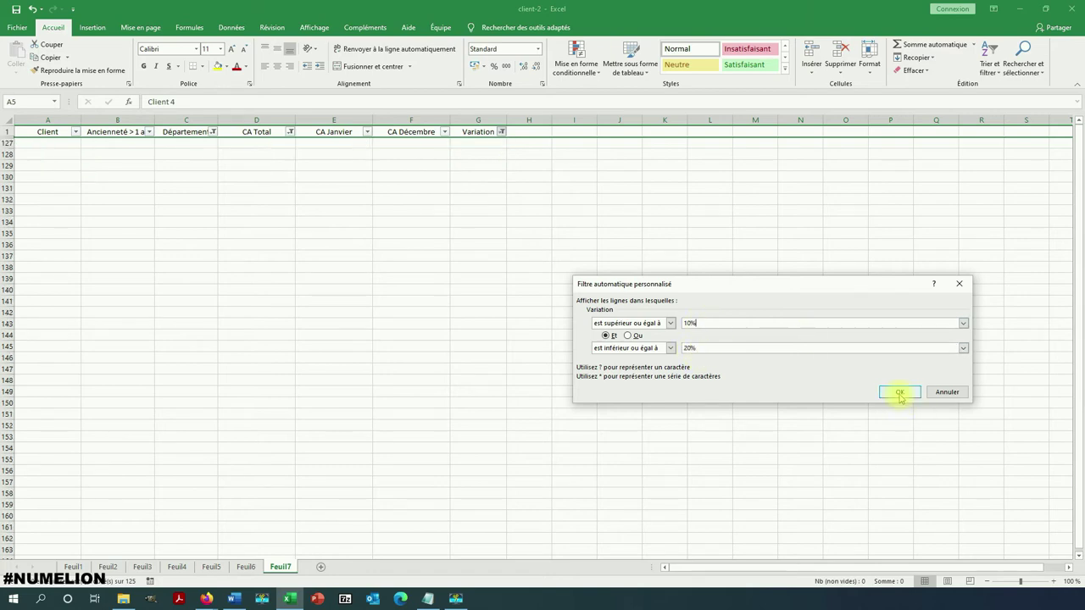
click(900, 394)
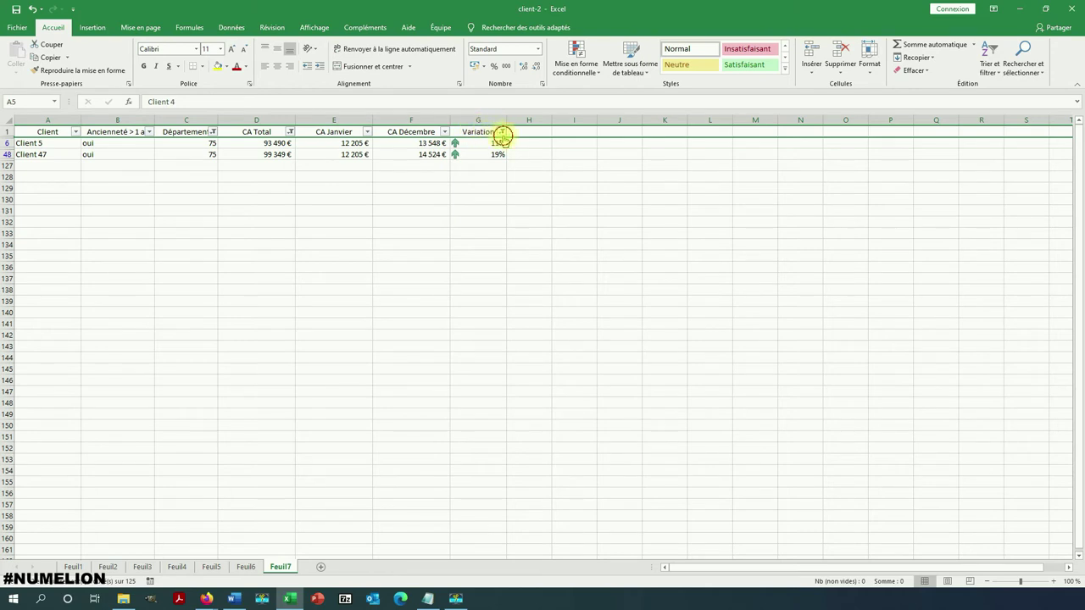
- Review the Variation custom filter operators, cancel without changes, and reopen the Variation filter
click(501, 132)
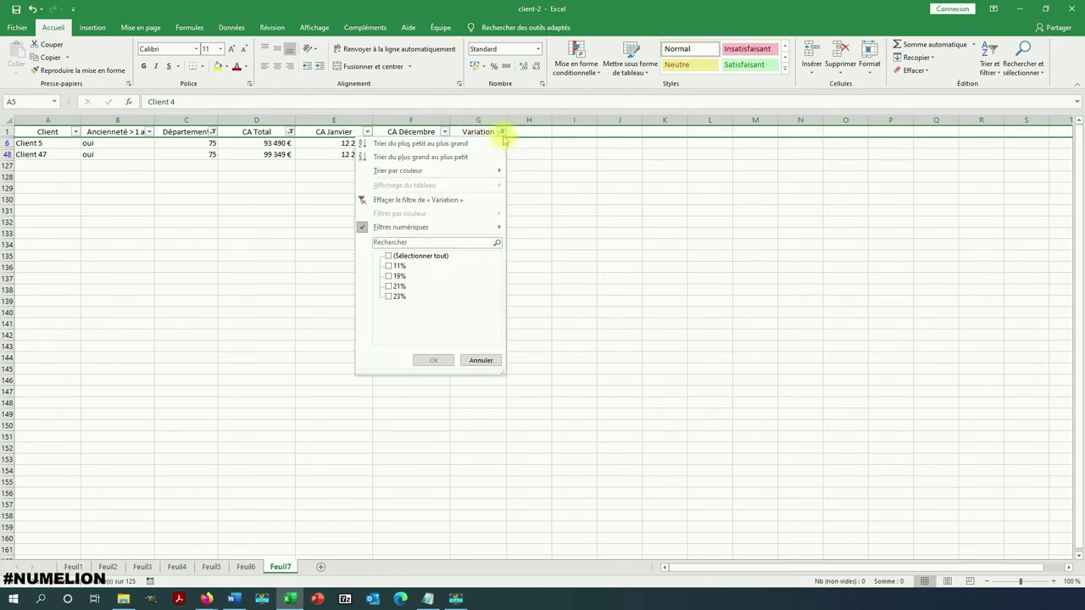
click(410, 227)
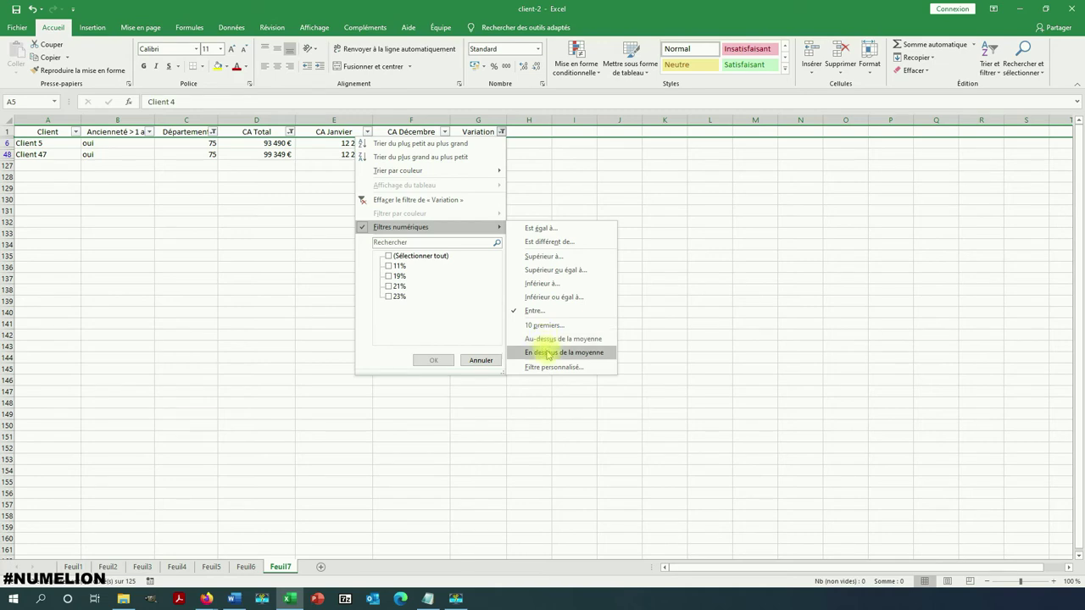
click(547, 367)
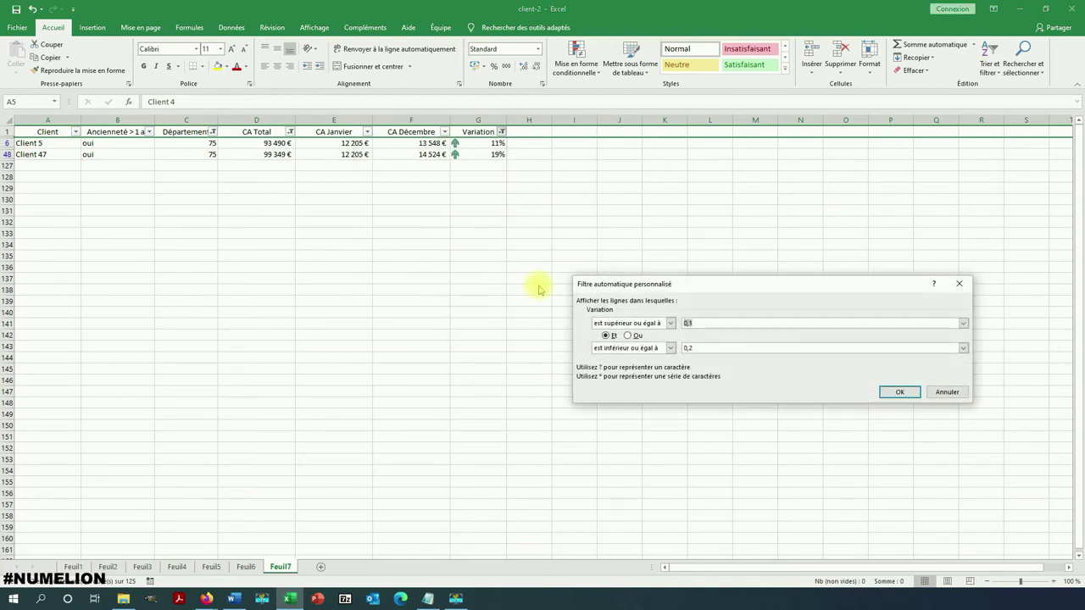
click(641, 322)
scroll(627, 347, down, 2)
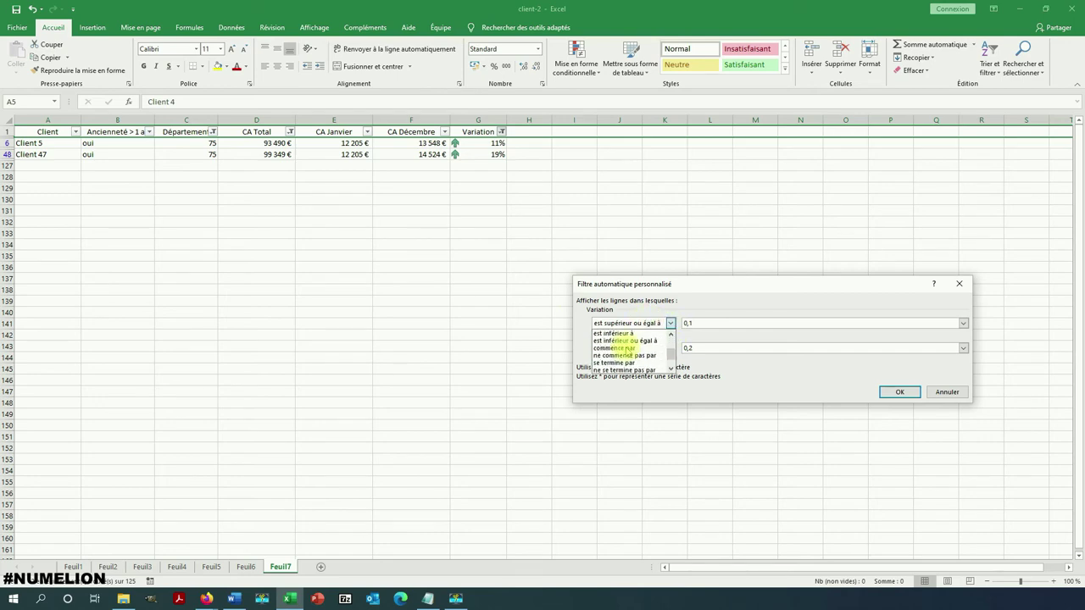
click(944, 391)
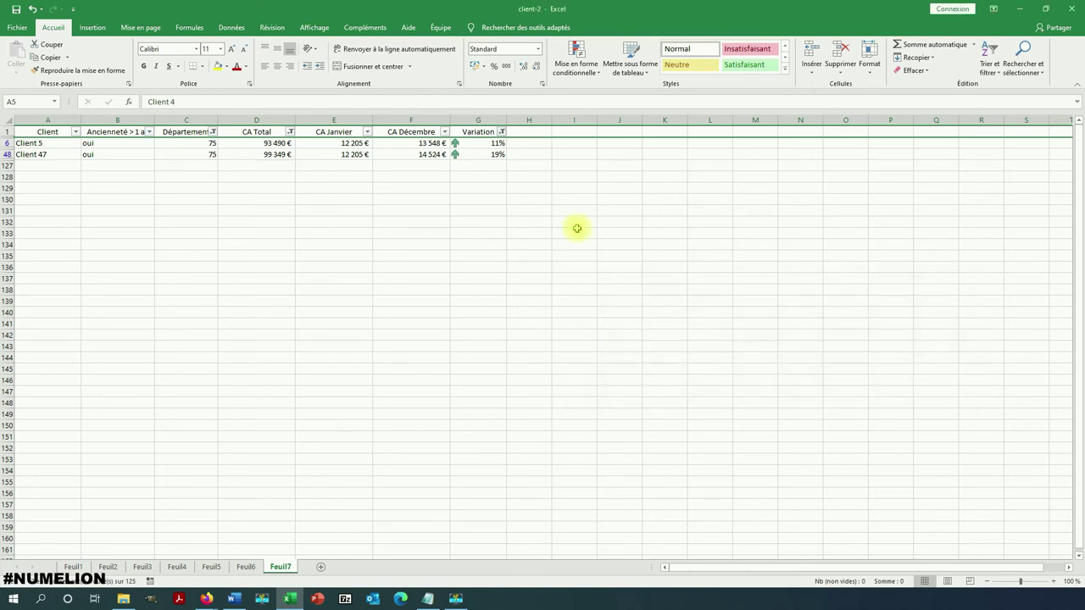
click(502, 133)
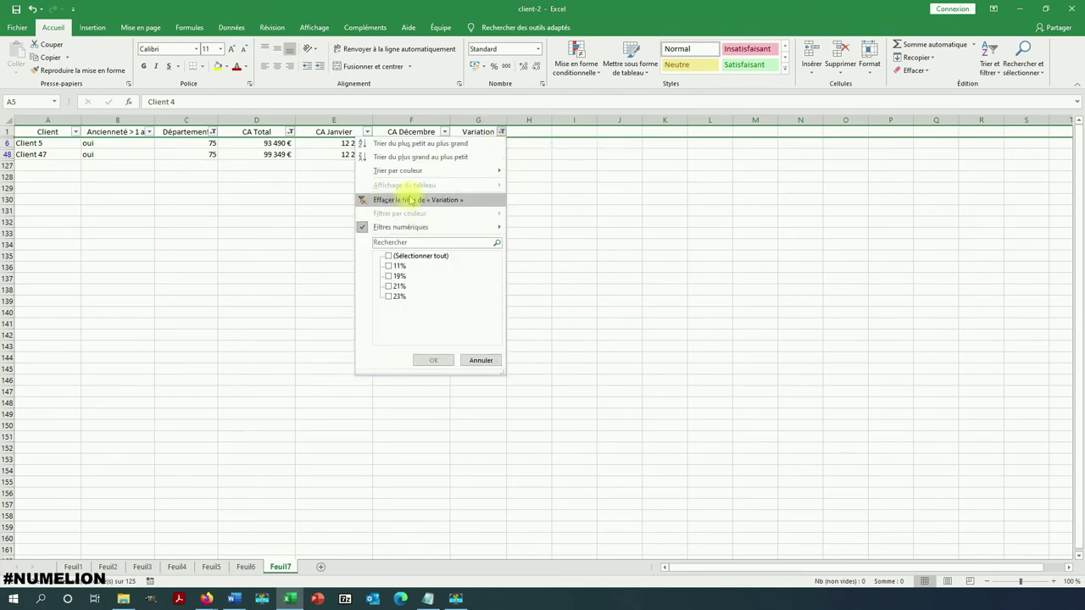
- Clear the filters on the Variation, CA Total and Département columns in turn
click(411, 200)
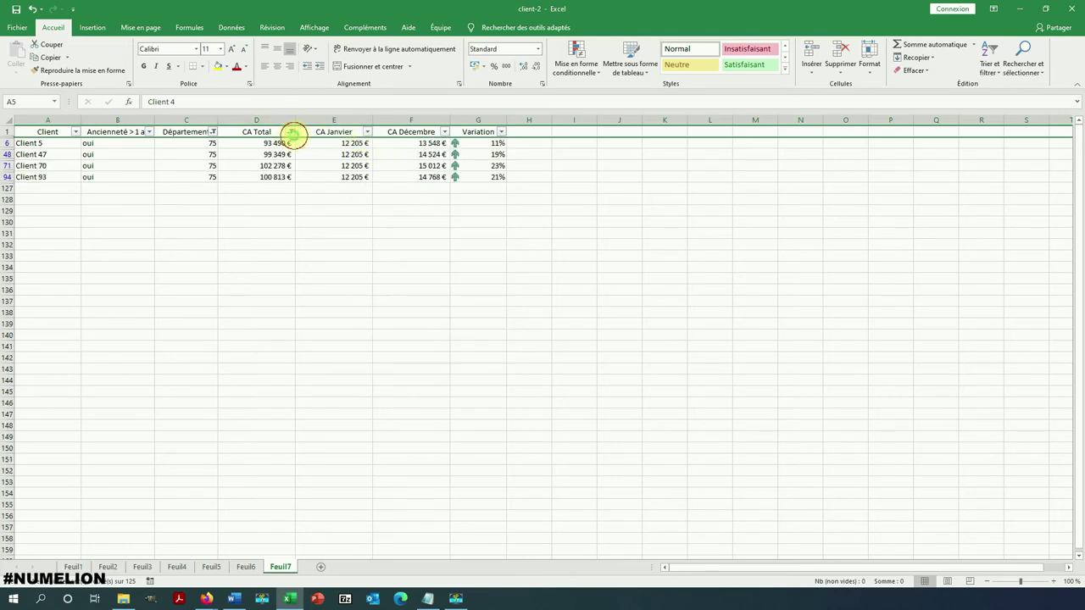
click(290, 132)
click(243, 202)
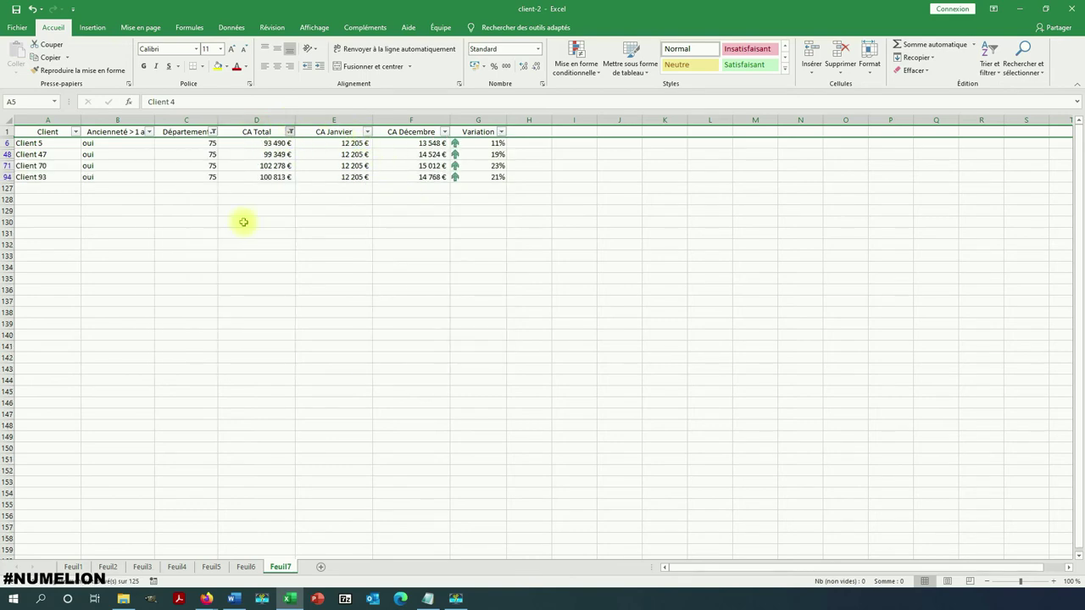
click(213, 131)
click(127, 201)
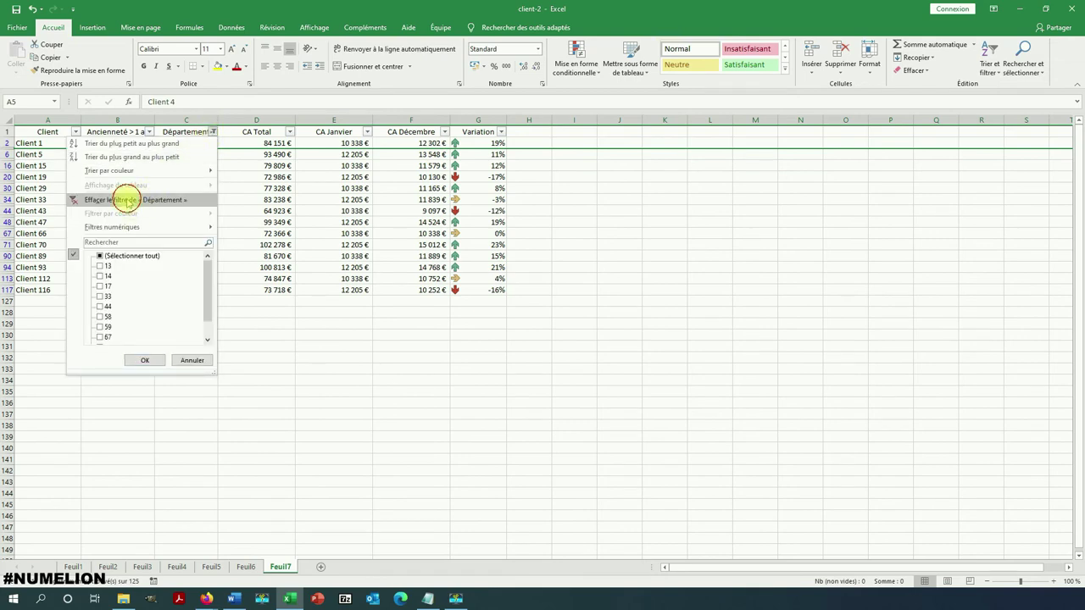
click(149, 132)
mouse_move(86, 228)
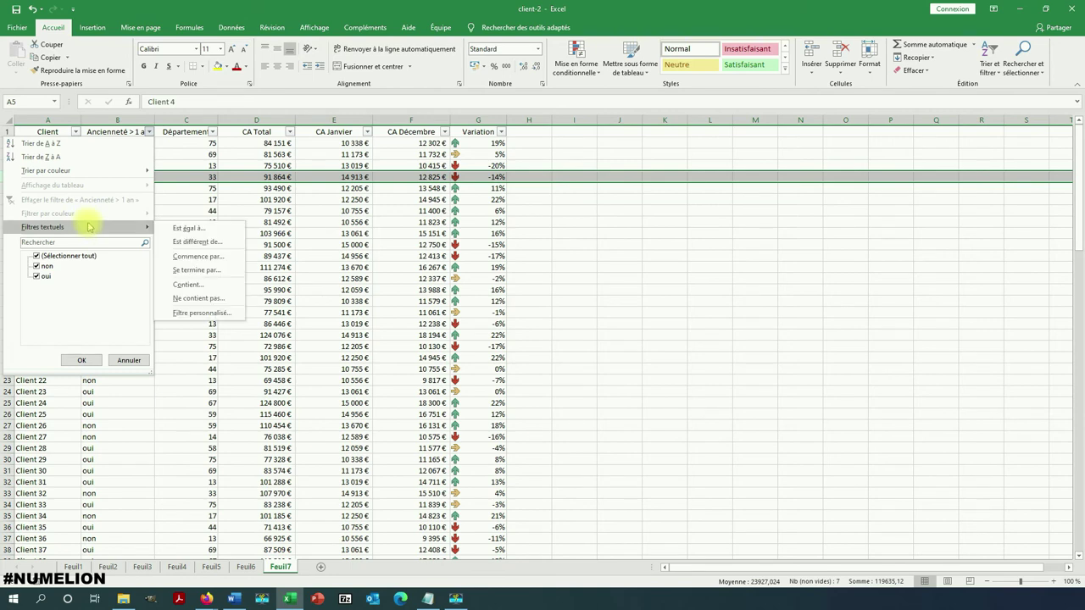
click(203, 312)
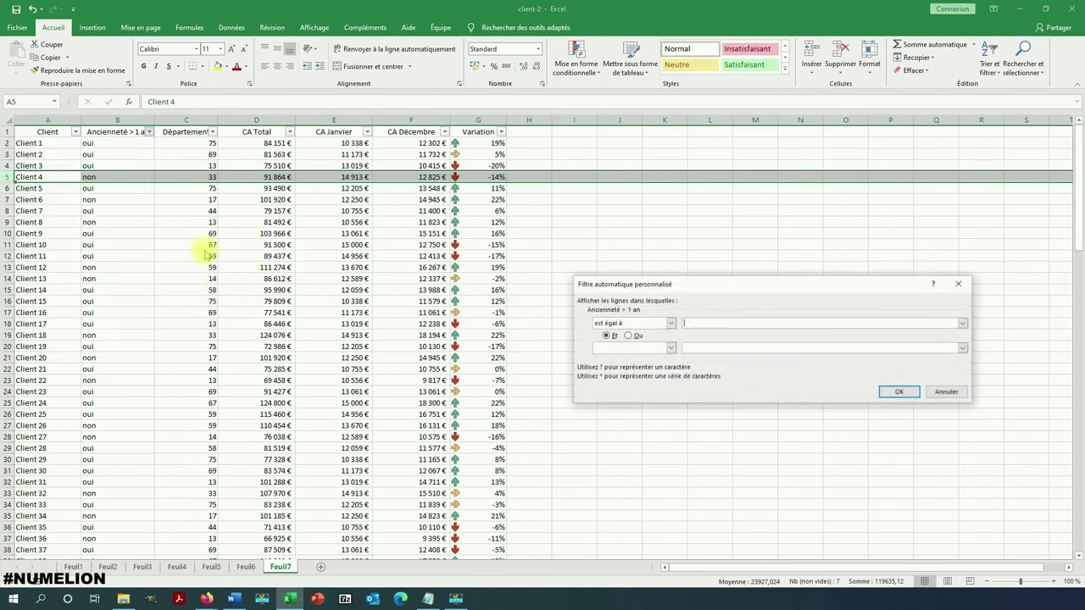
click(670, 323)
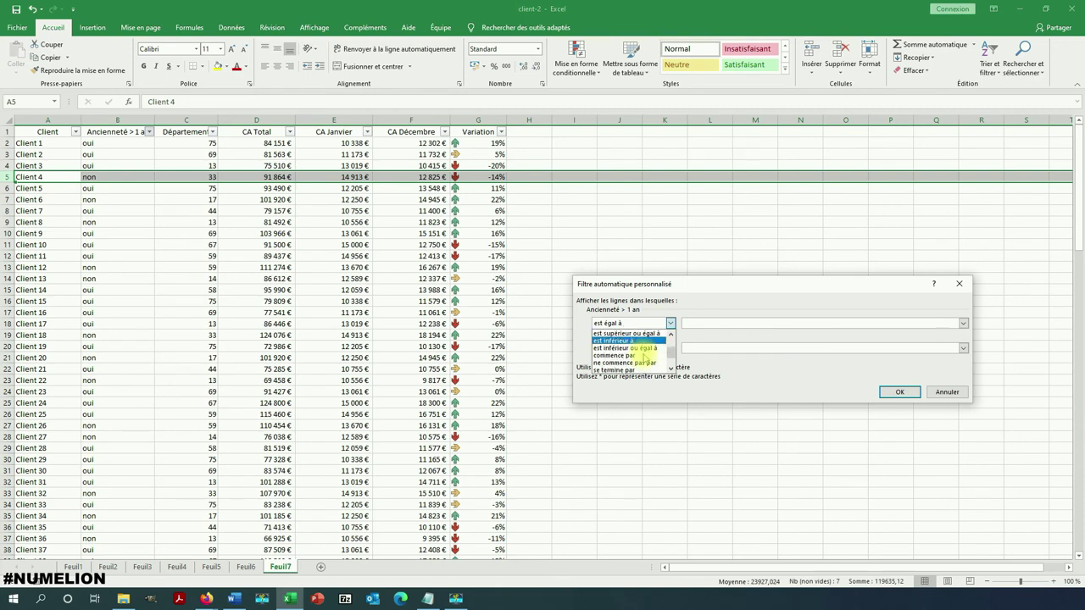
click(798, 388)
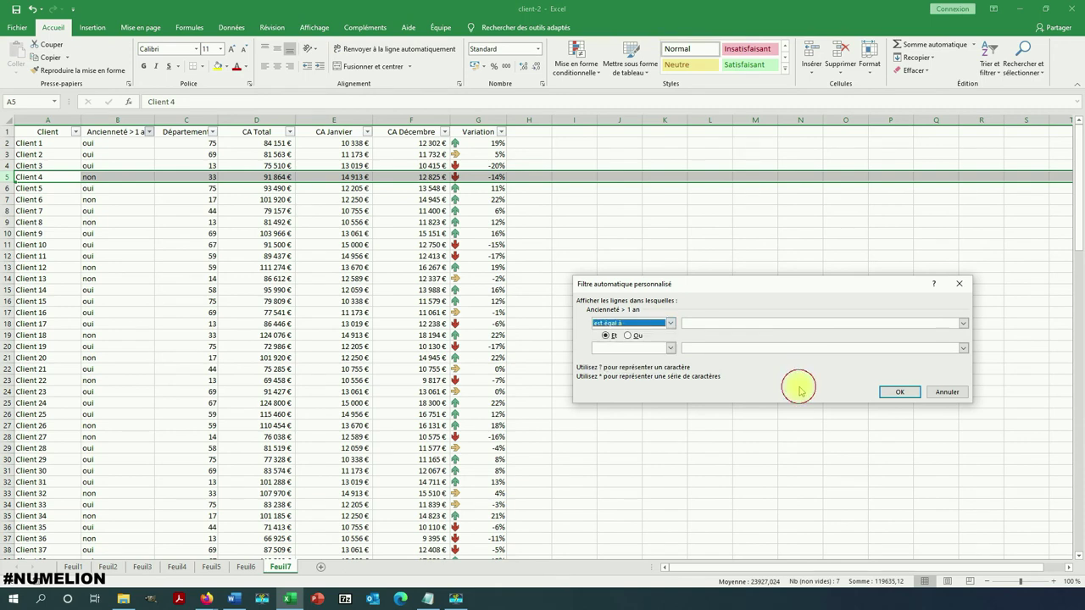
click(946, 393)
click(75, 133)
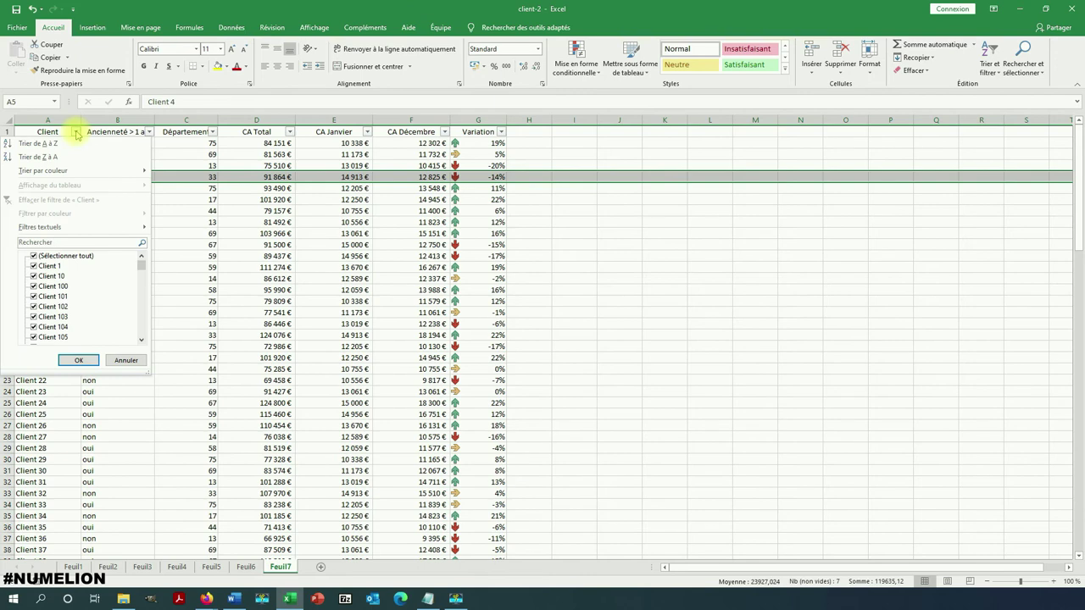
- Apply a Client text filter for names containing 'client 2'
mouse_move(43, 227)
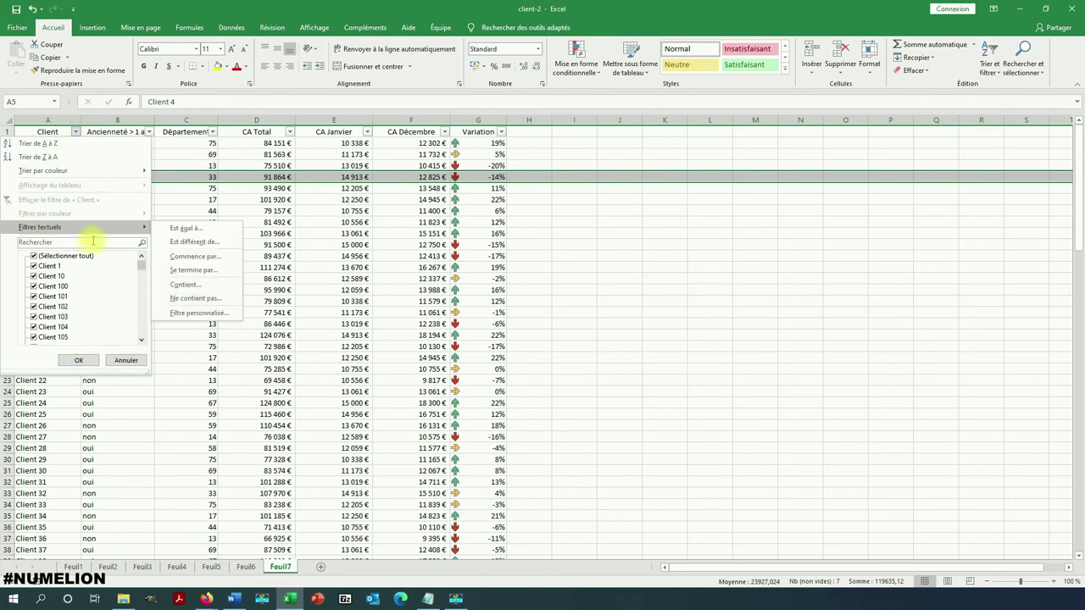
click(61, 229)
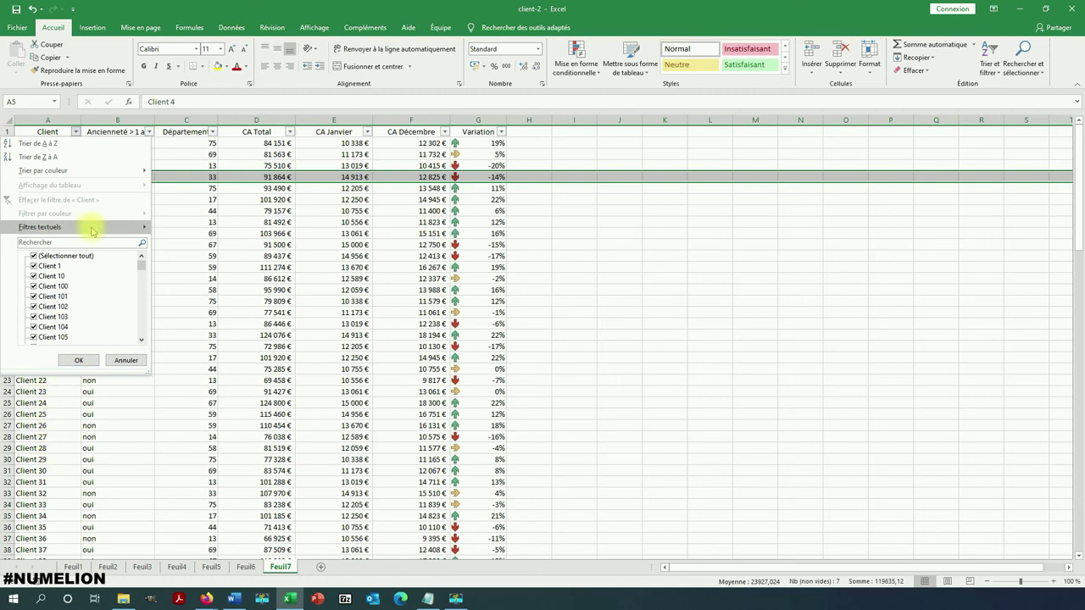
mouse_move(93, 231)
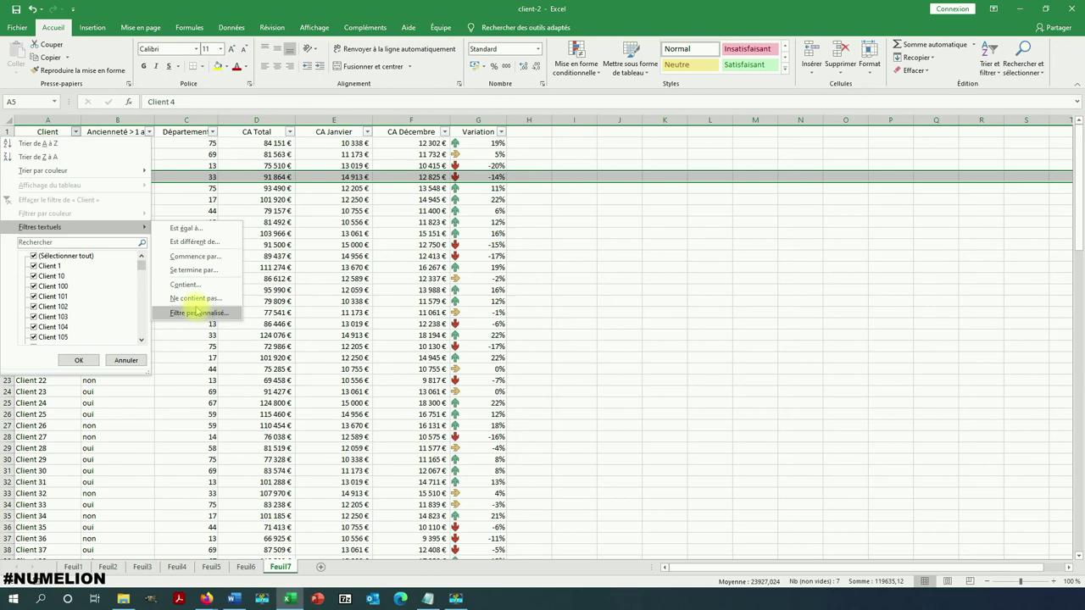
click(190, 286)
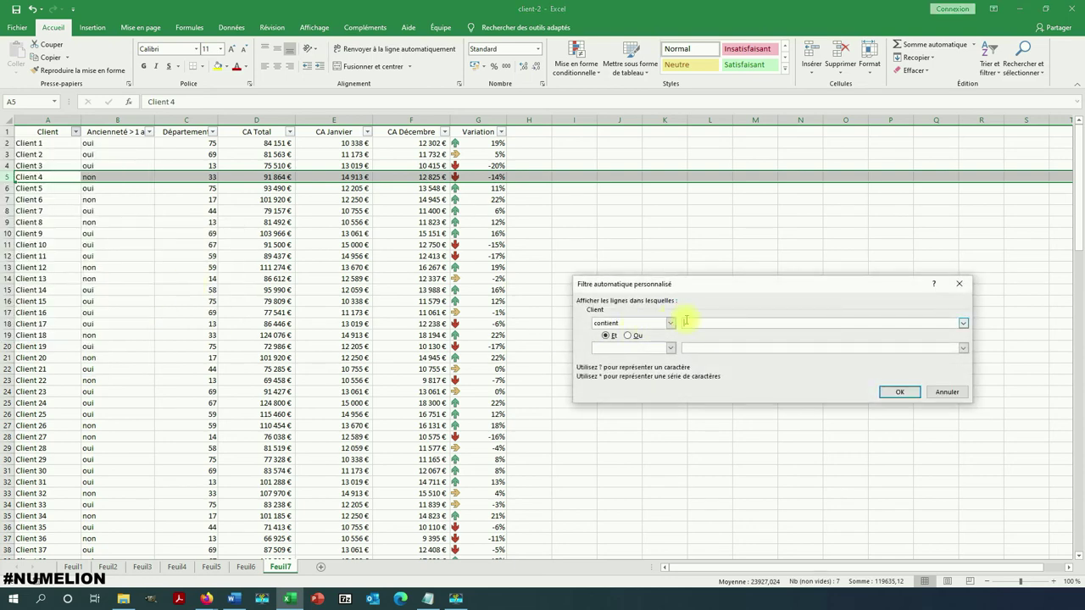
text(client)
click(899, 391)
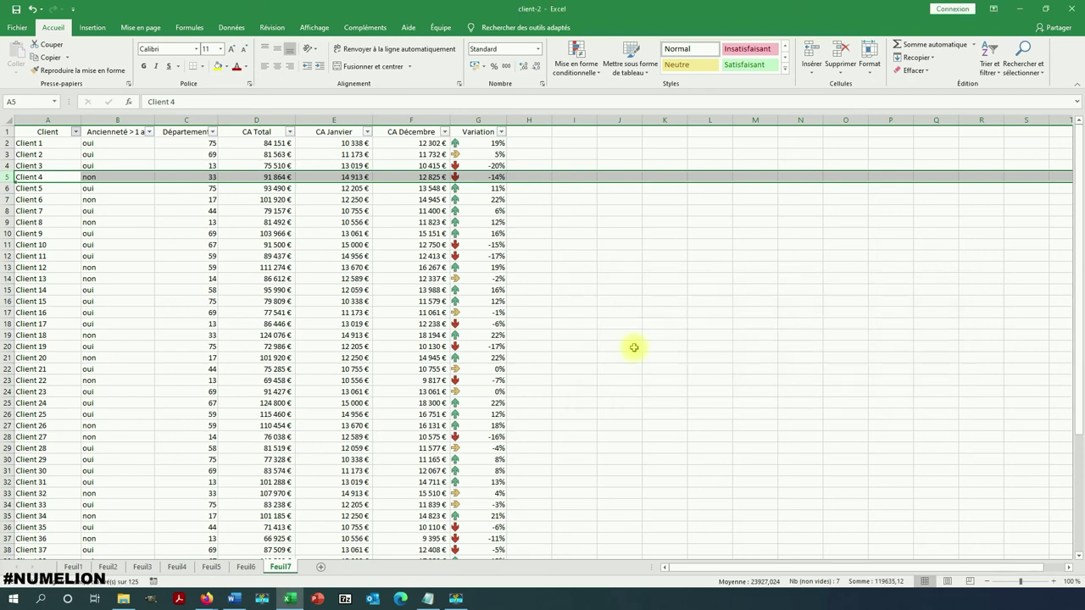
click(42, 142)
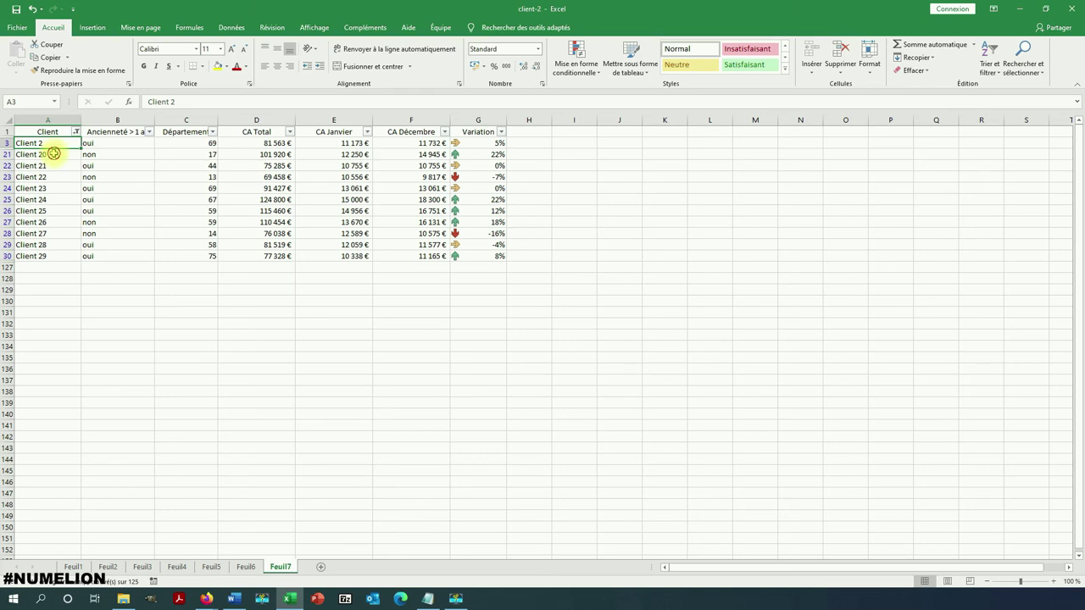
- Select the Client 20–29 names, then clear the Client column filter
drag(53, 153, 51, 252)
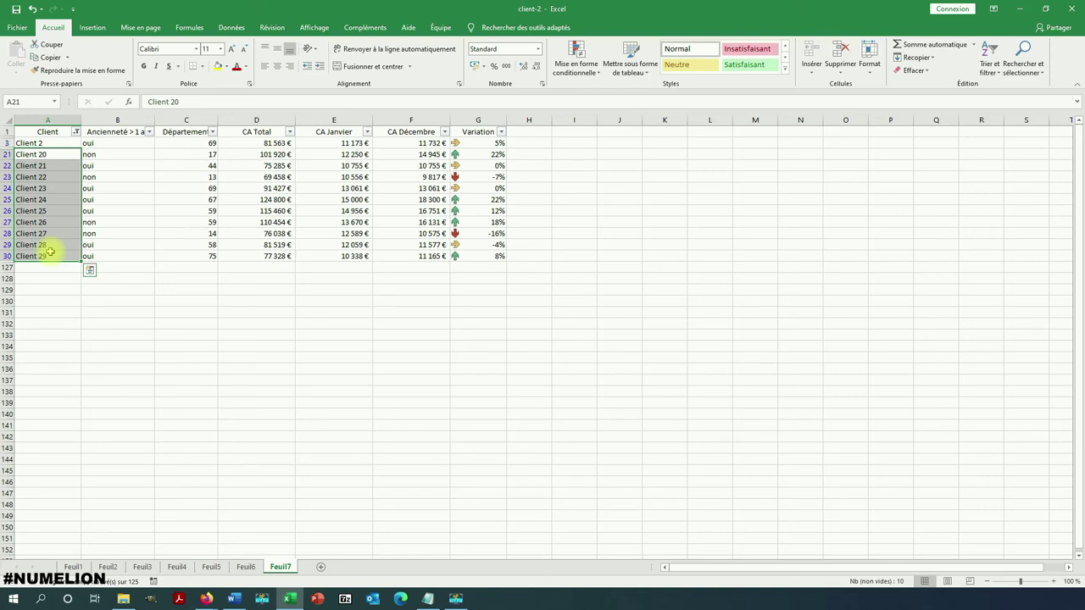
click(75, 132)
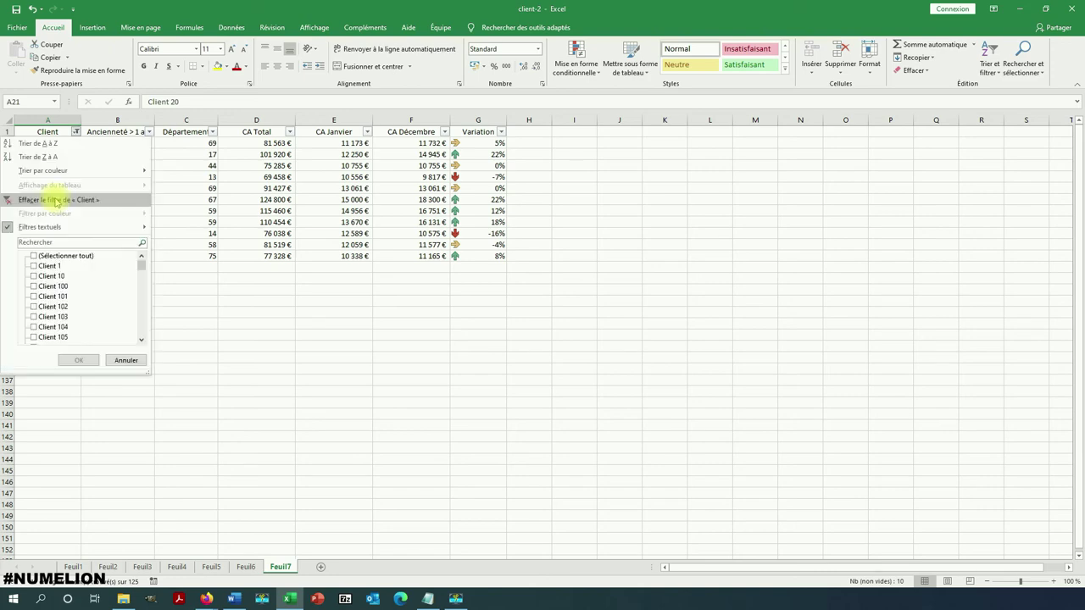
click(56, 200)
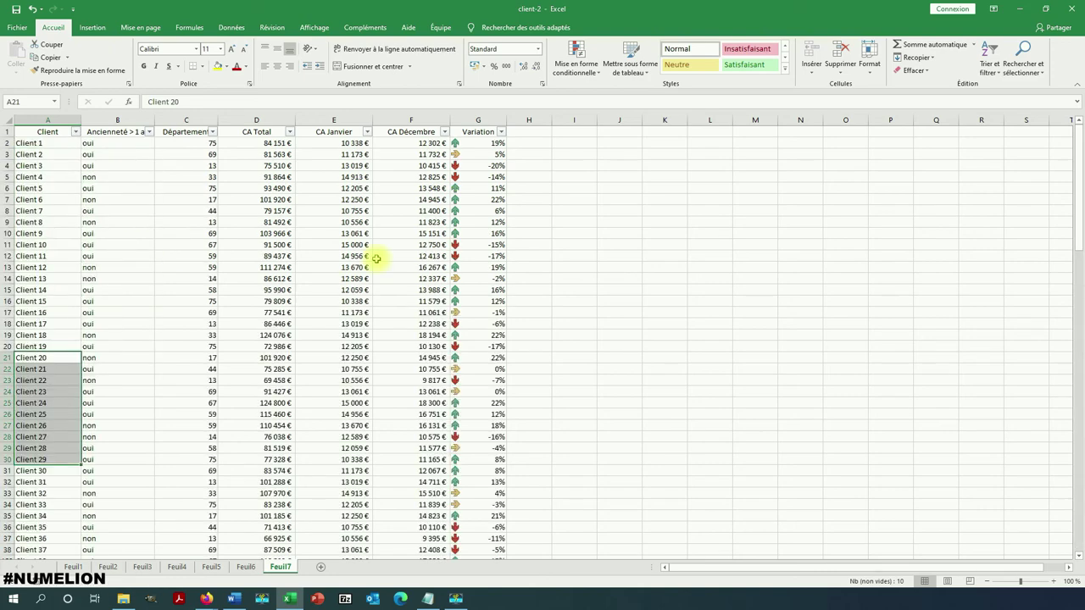
click(577, 166)
click(501, 132)
mouse_move(474, 217)
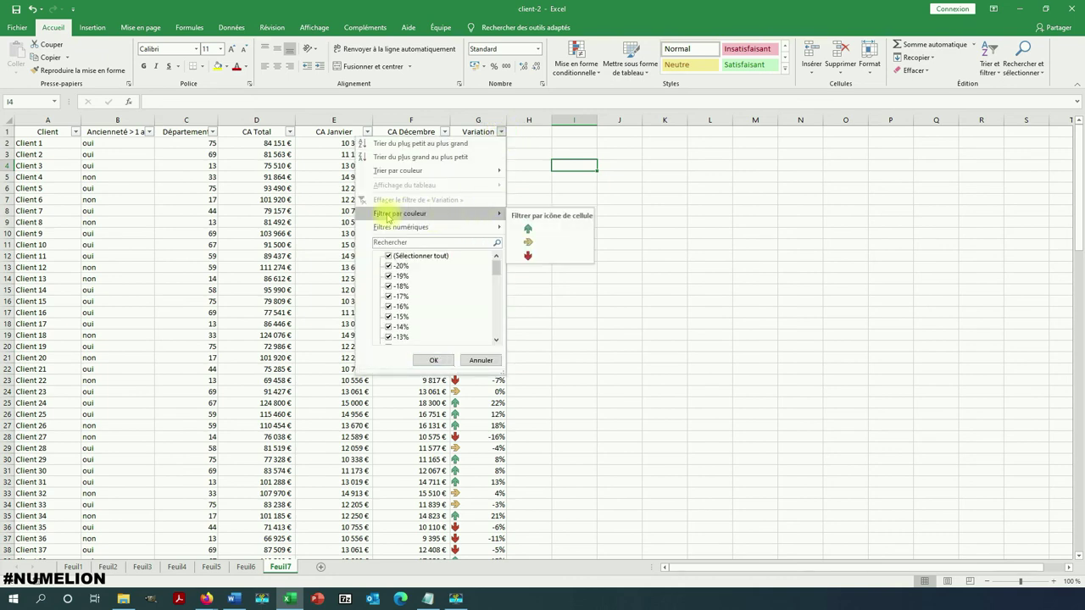
- Filter Variation by the green up-arrow cell icon and scroll through the rising clients
click(728, 153)
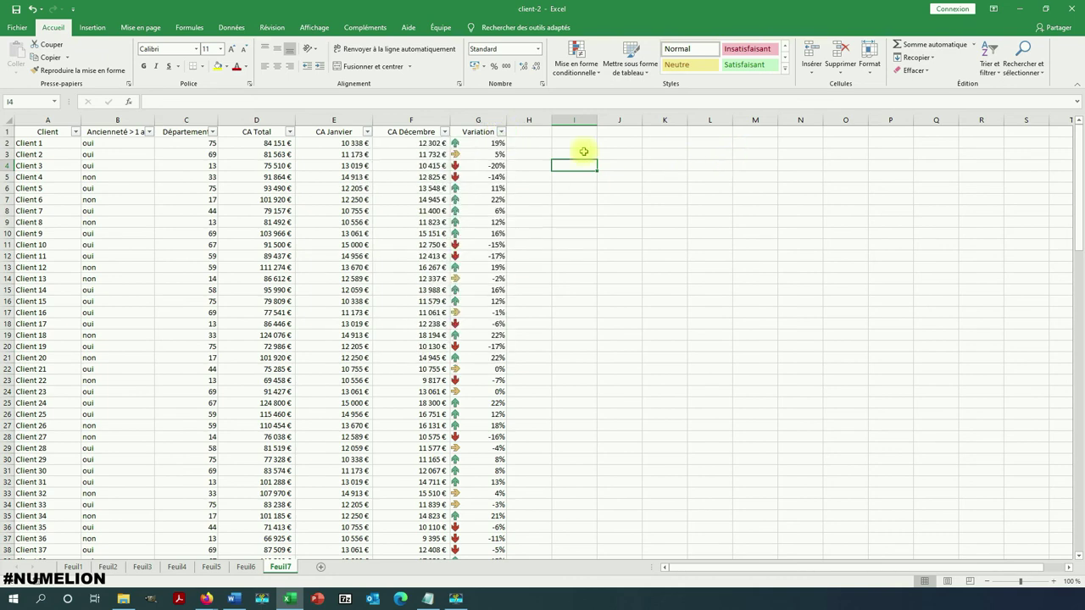
click(500, 132)
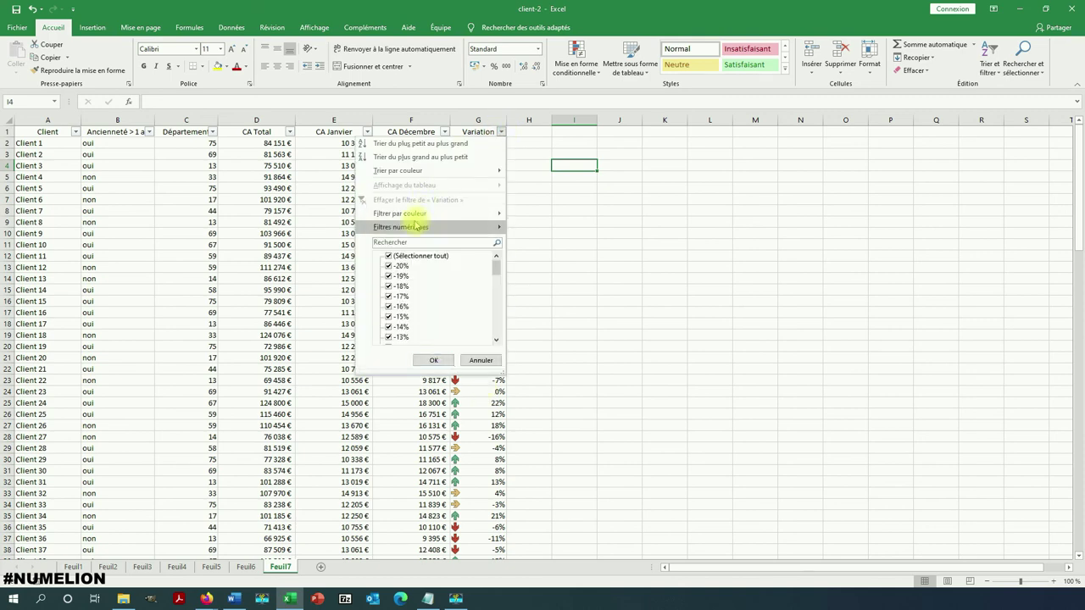
mouse_move(416, 212)
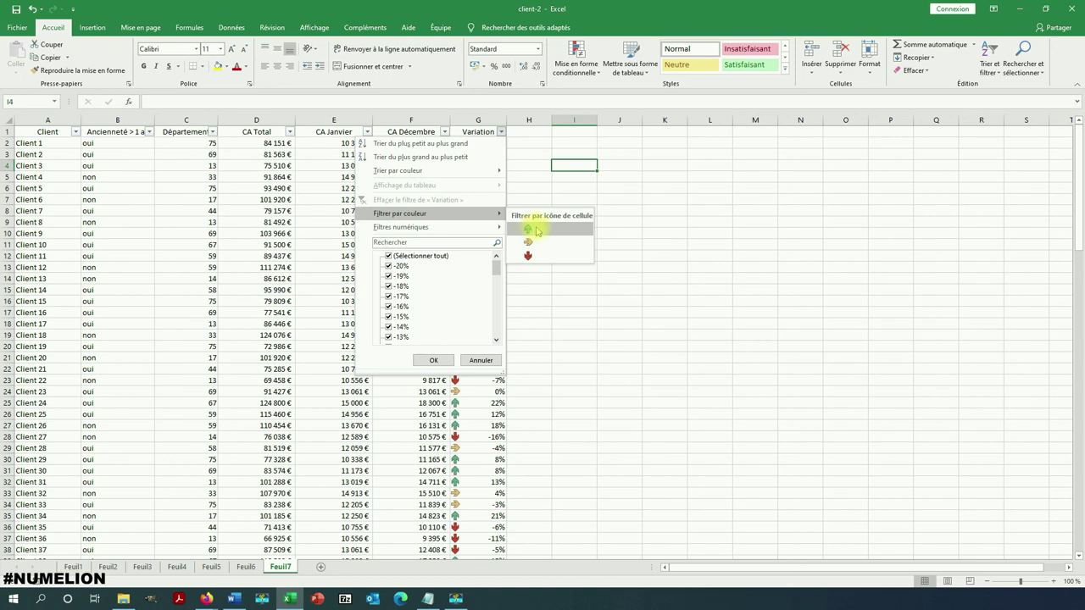
click(539, 230)
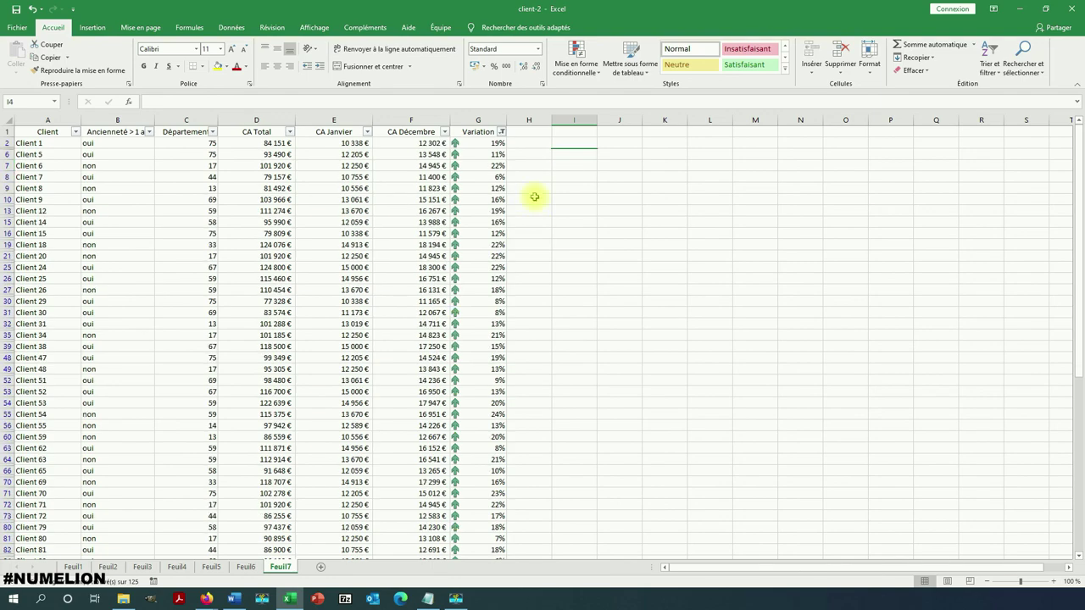
scroll(540, 238, down, 2)
scroll(540, 237, down, 4)
scroll(540, 238, down, 3)
scroll(540, 237, up, 3)
scroll(540, 237, up, 6)
scroll(539, 237, up, 2)
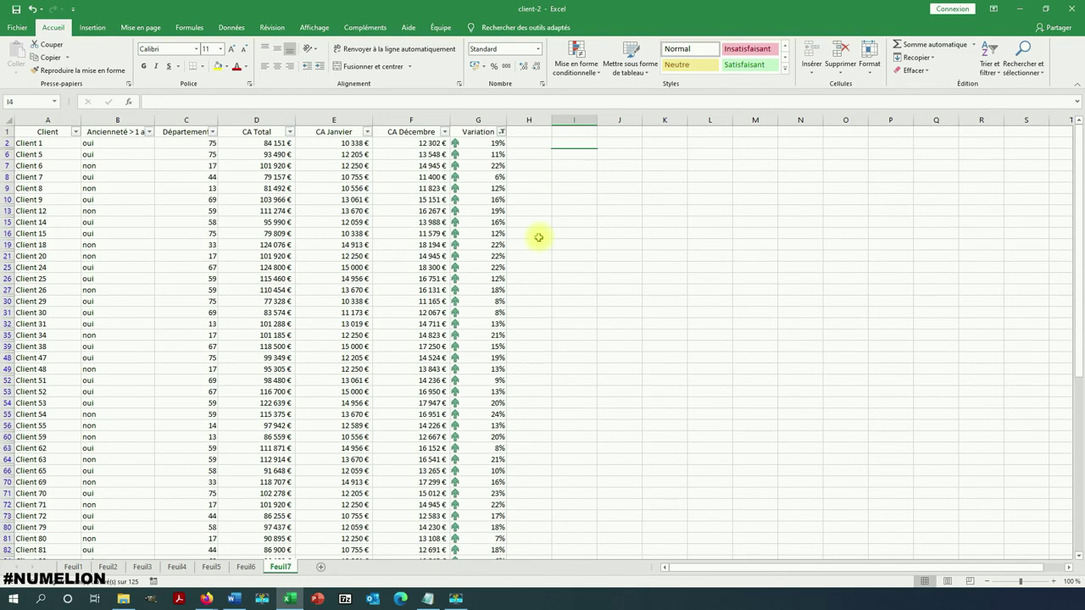